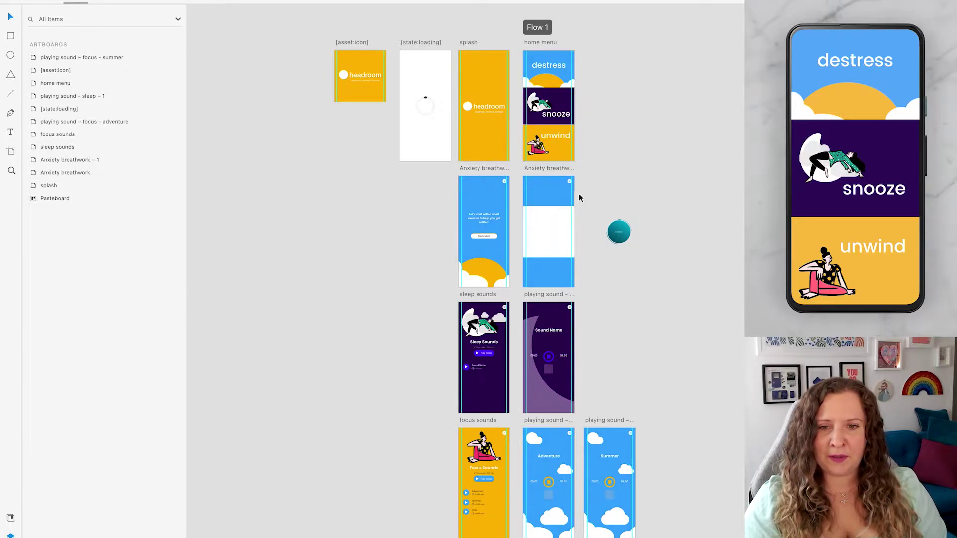
- Scroll the XD canvas down, previewing the Sleep Sounds, Focus Sounds and Adventure player screens
click(508, 215)
scroll(510, 215, up, 5)
scroll(510, 215, up, 3)
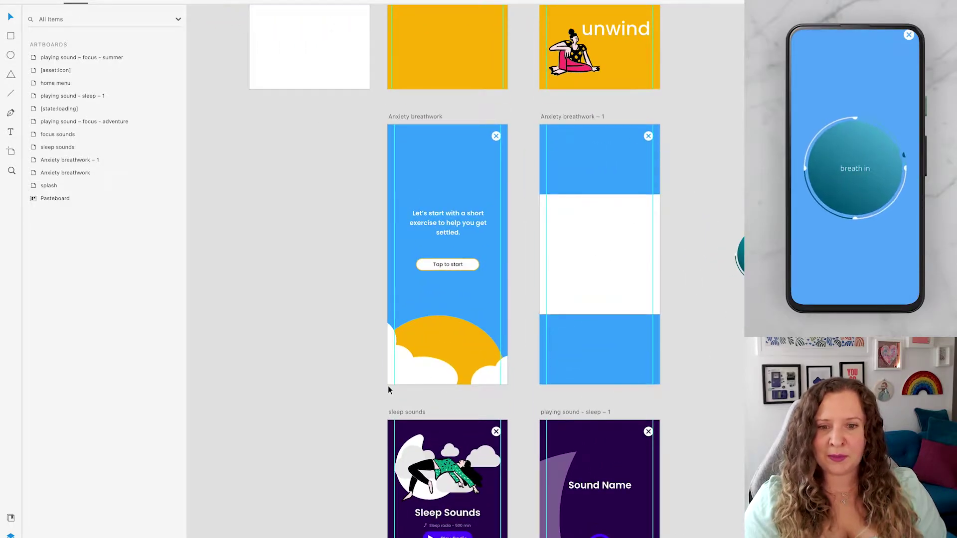
scroll(307, 370, down, 10)
scroll(307, 373, down, 2)
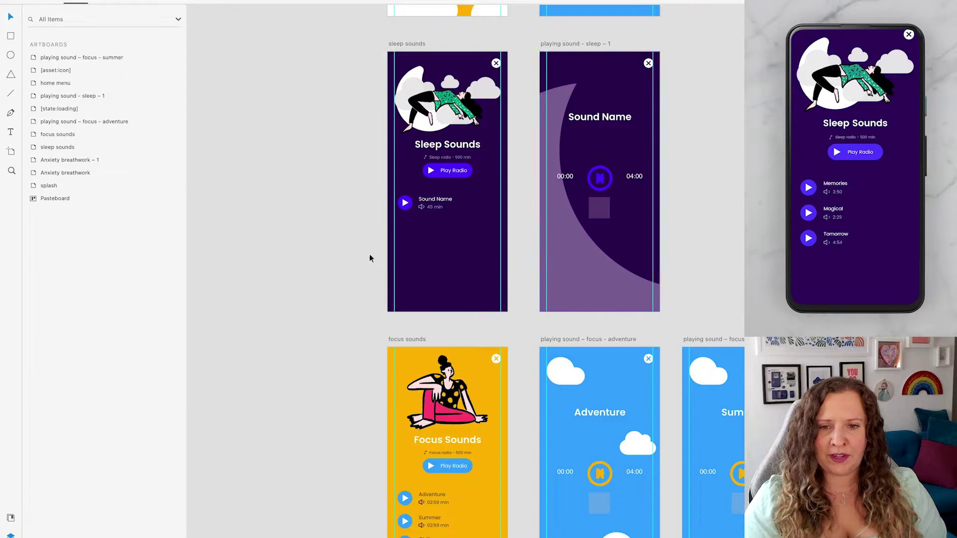
scroll(353, 253, down, 4)
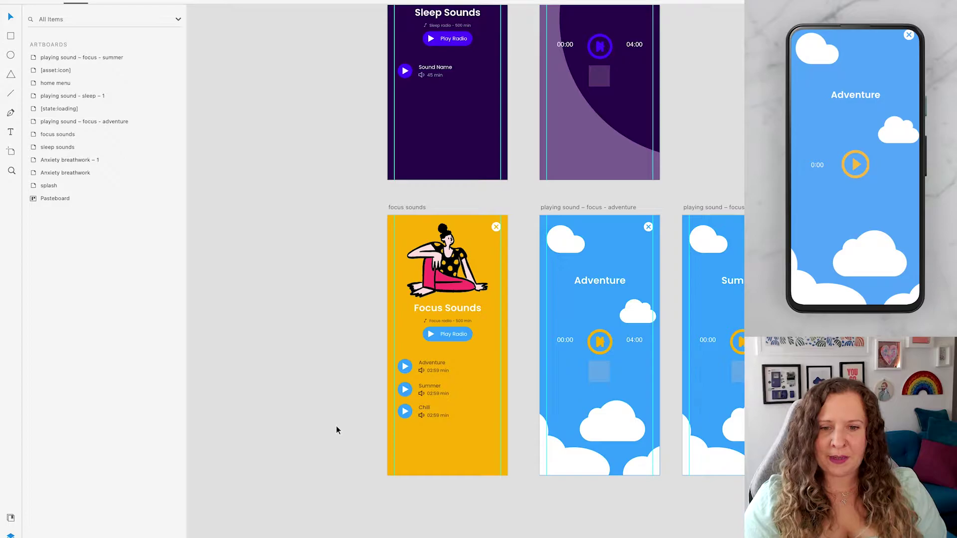
- Close the phone preview, expand the Adventure container's layers and widen the Layers panel
click(380, 337)
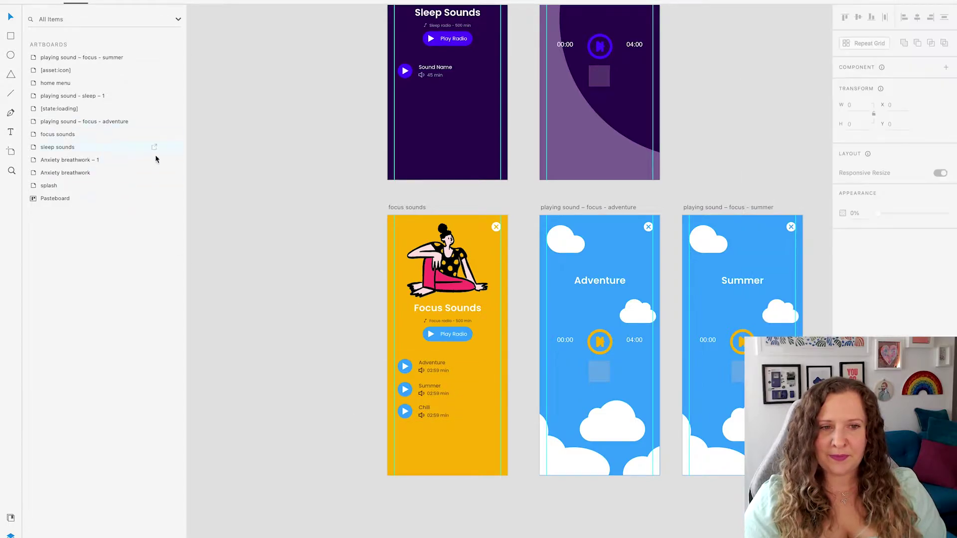
click(603, 342)
click(32, 59)
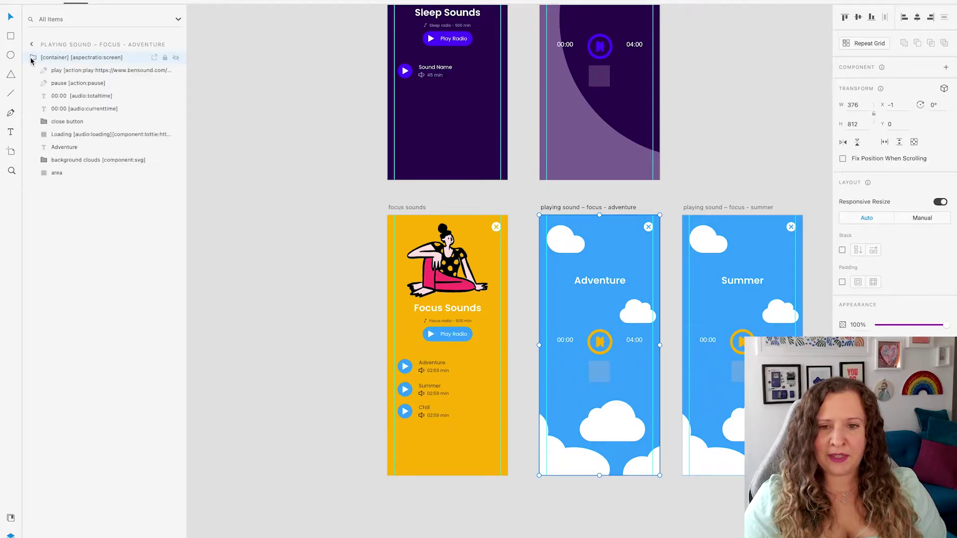
click(111, 75)
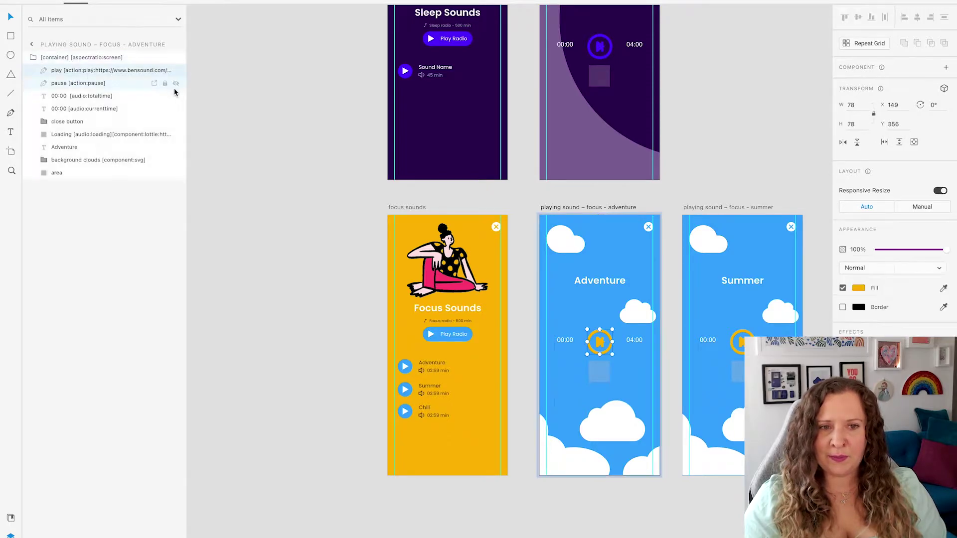
drag(186, 90, 374, 91)
- Read the play layer's bensound-adventure.mp3 link, then inspect the Summer artboard
click(81, 59)
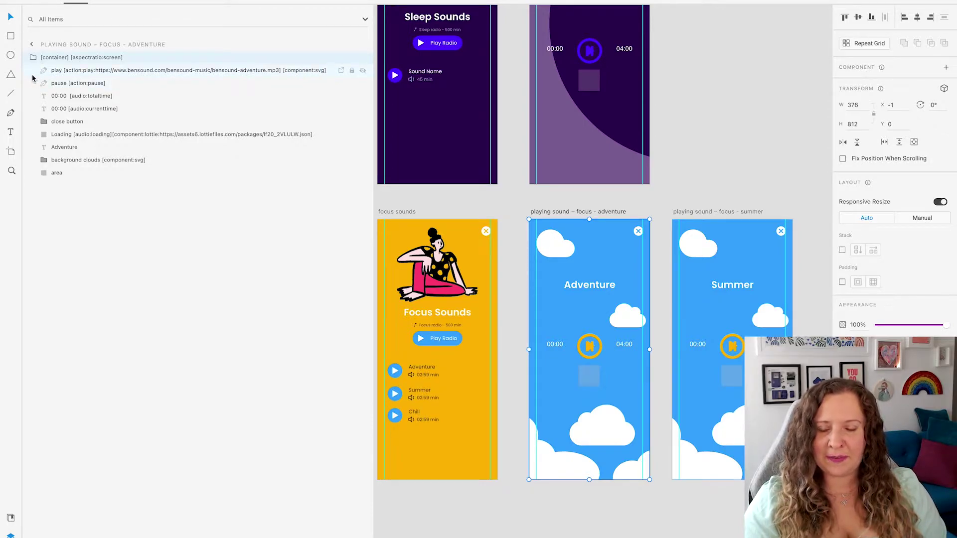
click(73, 74)
click(730, 348)
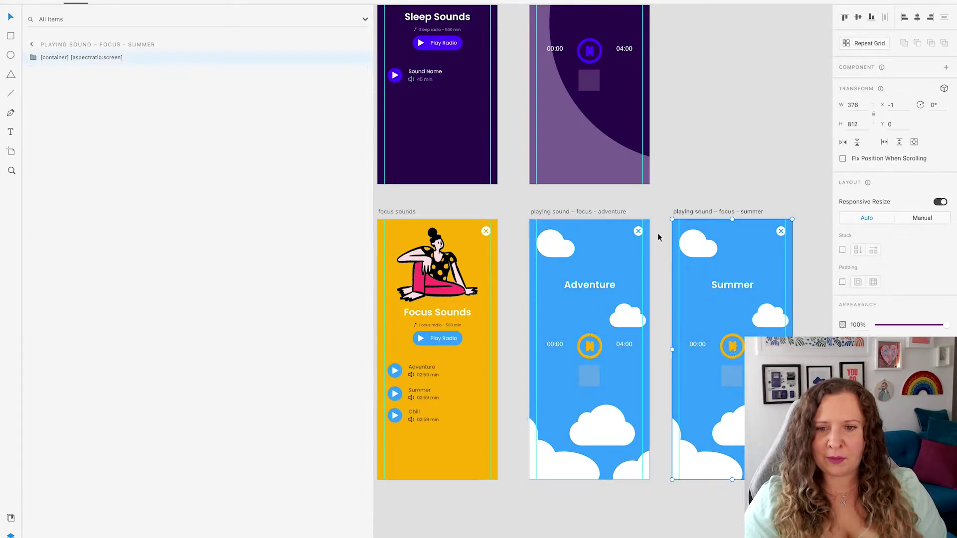
click(594, 210)
click(700, 212)
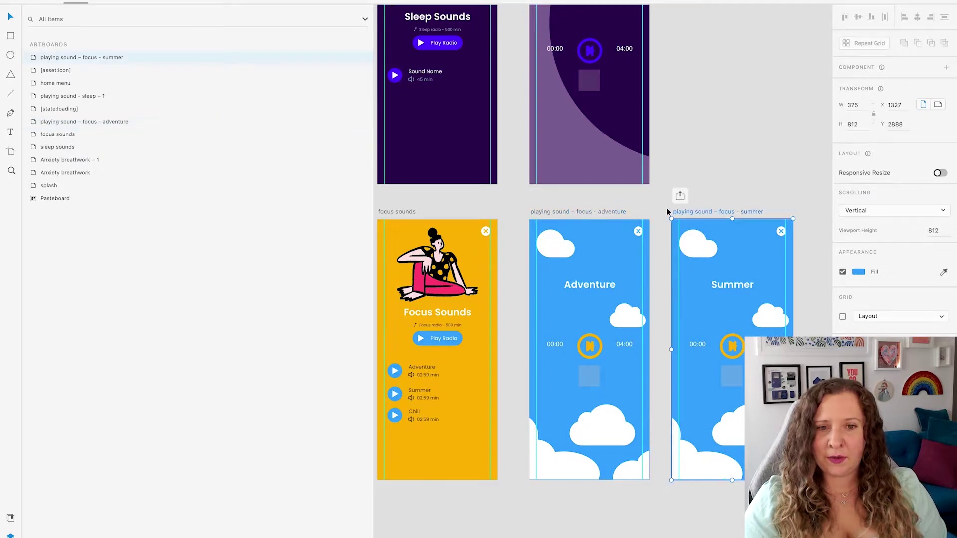
click(377, 203)
- Restore the Layers panel width and expand the Sleep Sounds sound list container and list item
drag(373, 202, 177, 203)
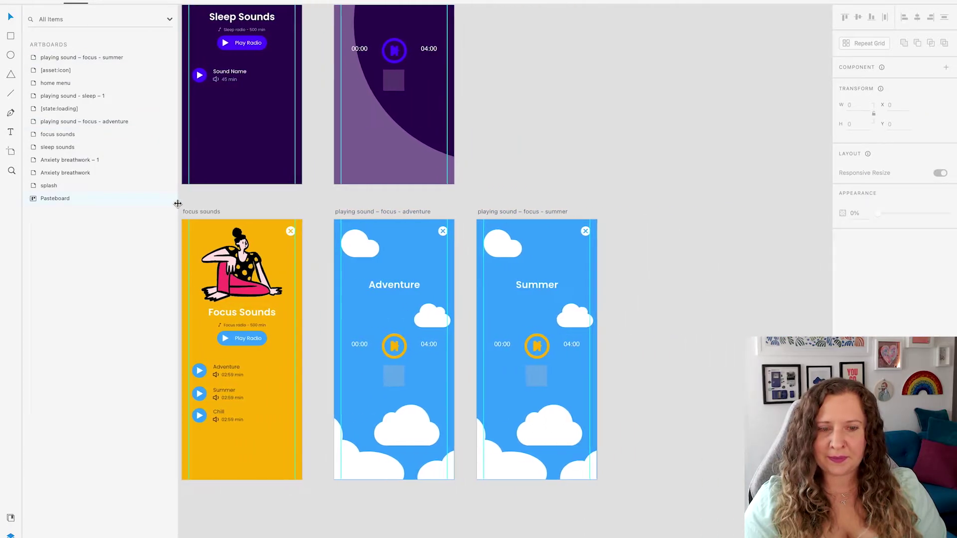
drag(502, 107, 650, 286)
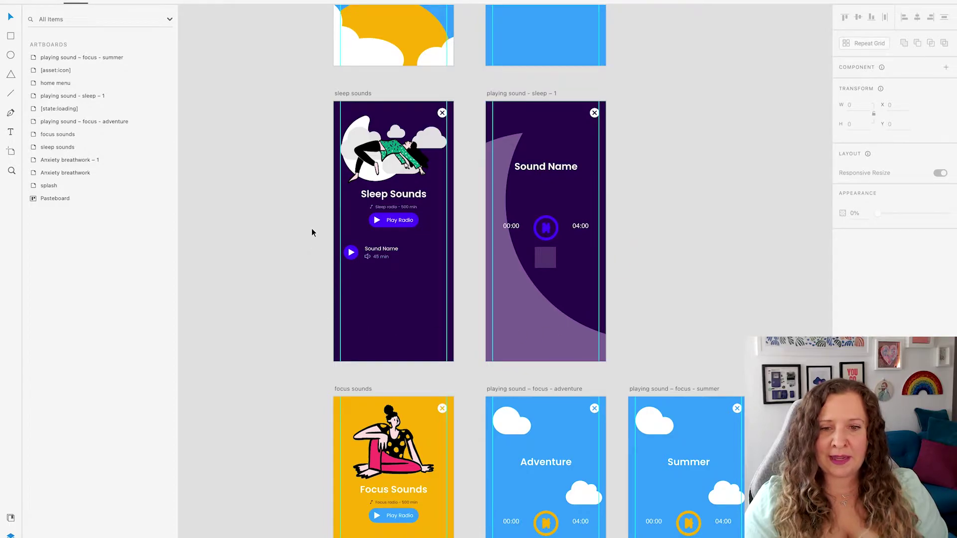
scroll(316, 195, up, 3)
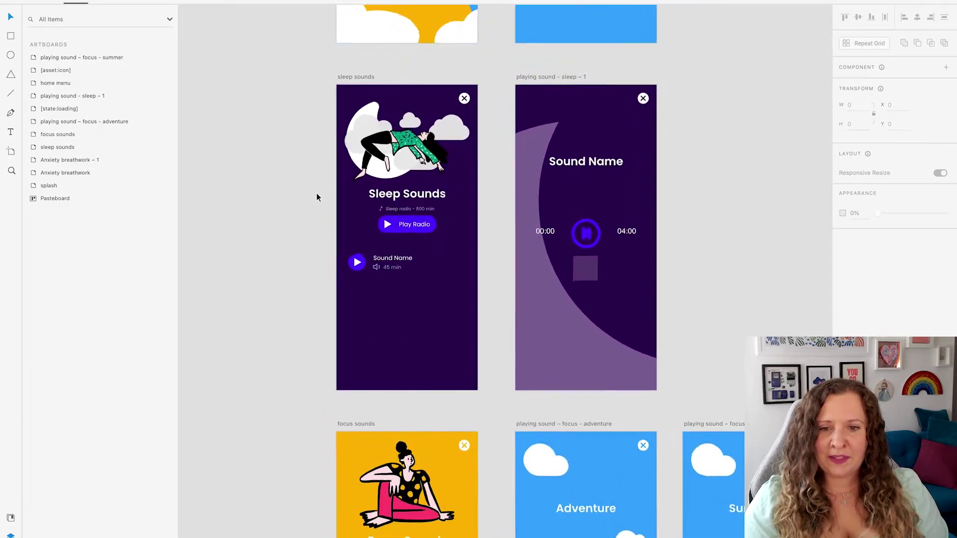
click(433, 267)
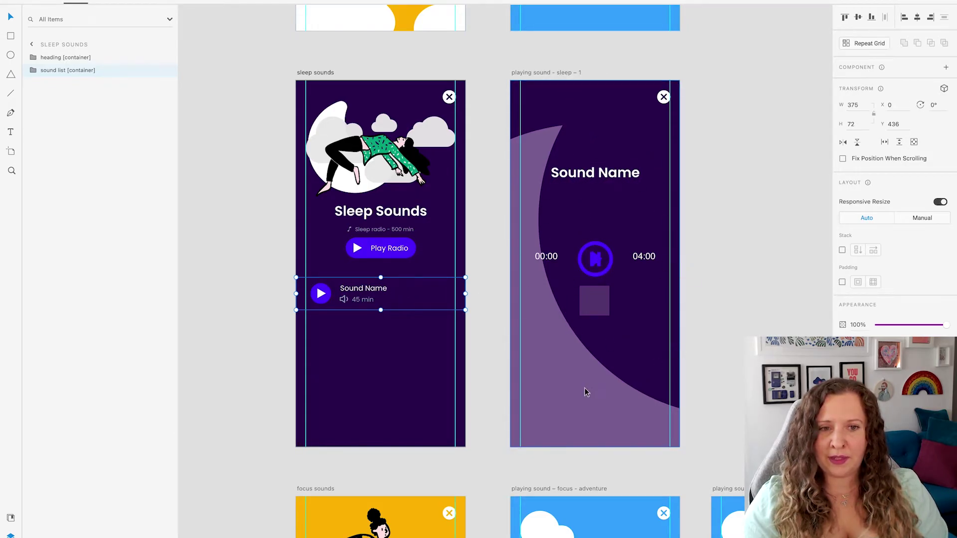
click(33, 71)
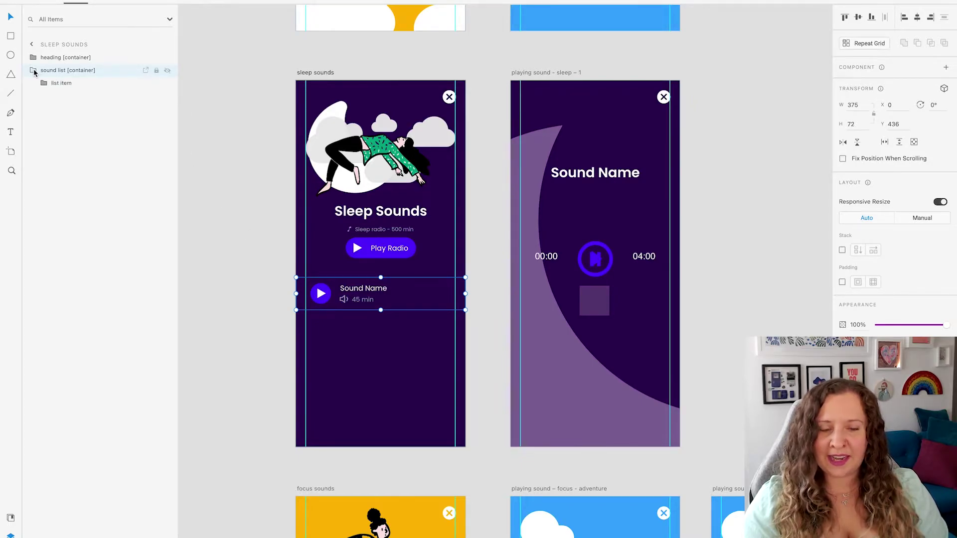
click(43, 83)
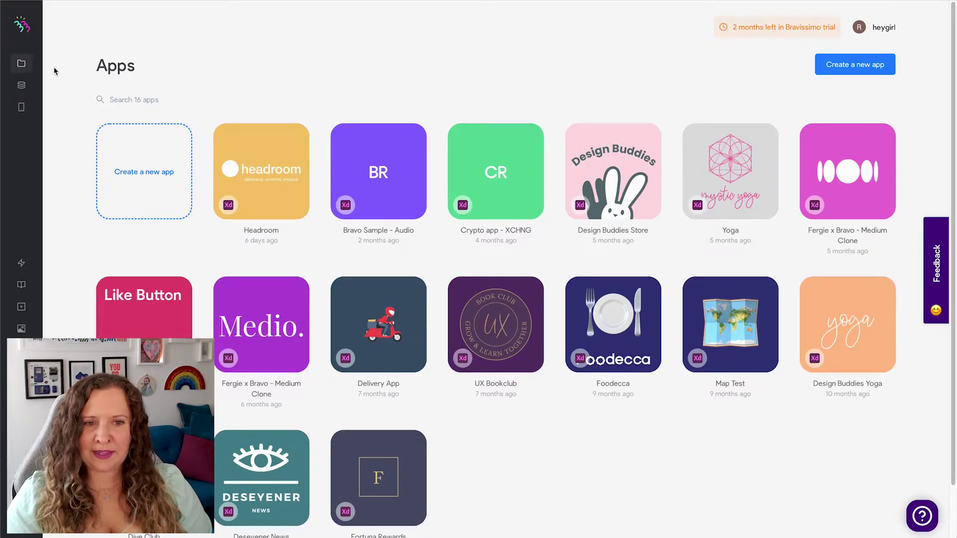
- Start a new API collection in Bravo Studio using the Airtable Wizard
click(22, 88)
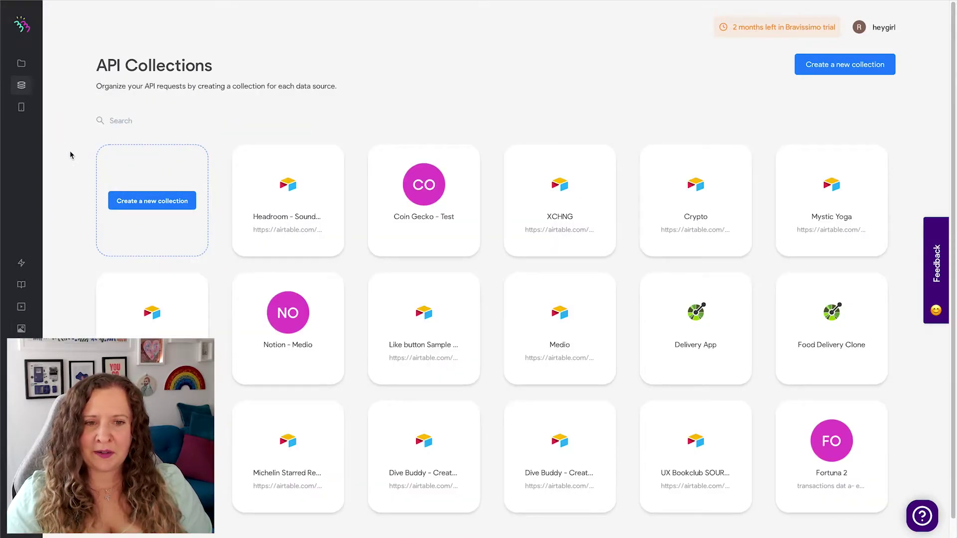
click(146, 202)
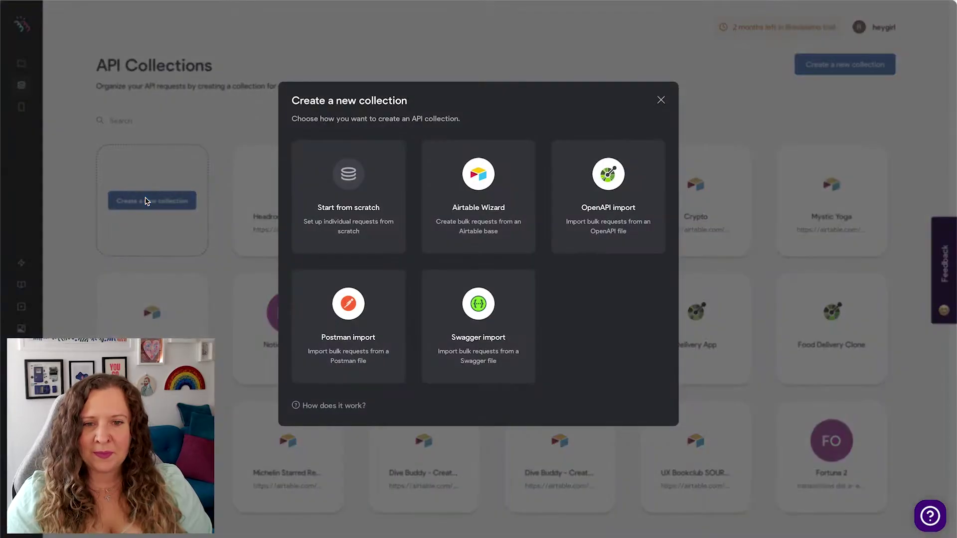
click(515, 190)
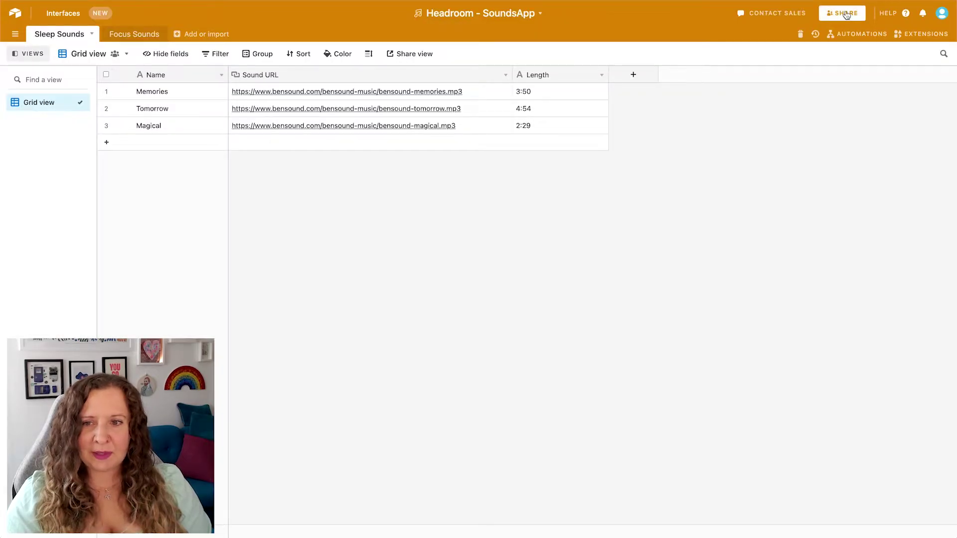
- Paste the Headroom base's public share link into the wizard, supply the Airtable API key and complete it
click(842, 13)
click(502, 220)
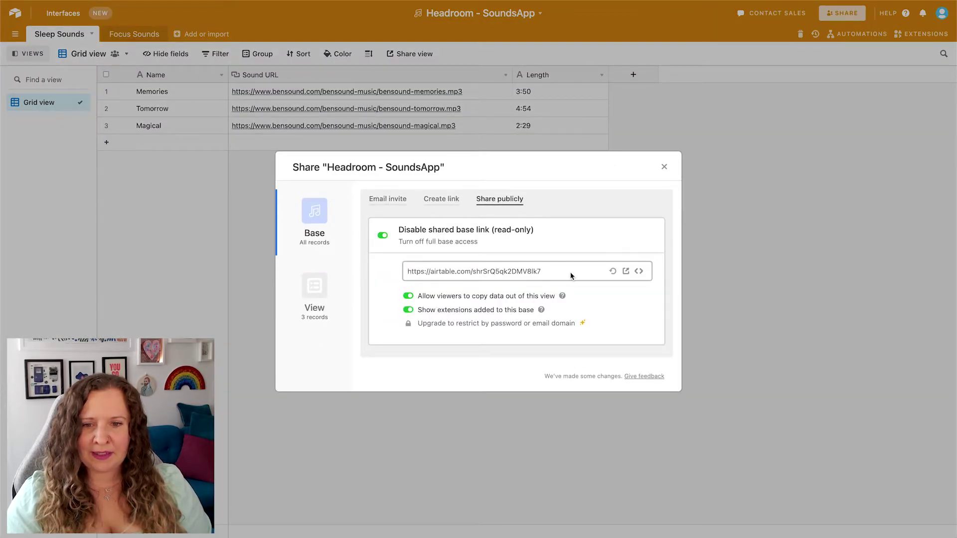
click(512, 276)
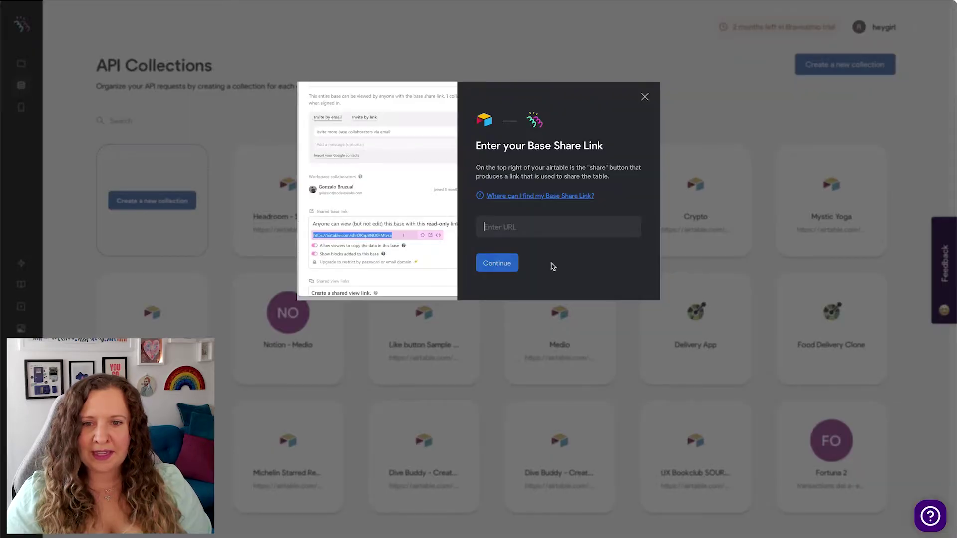
key(ctrl+v)
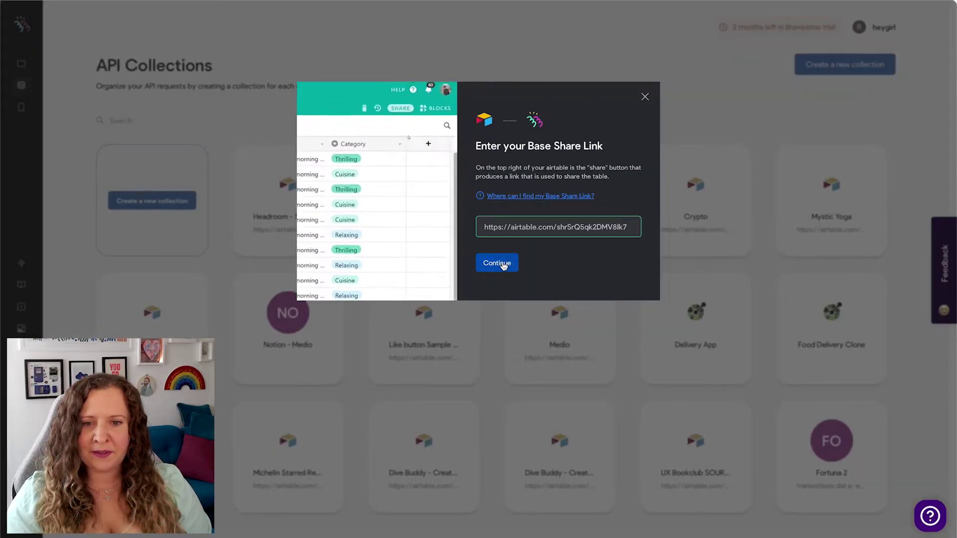
click(502, 263)
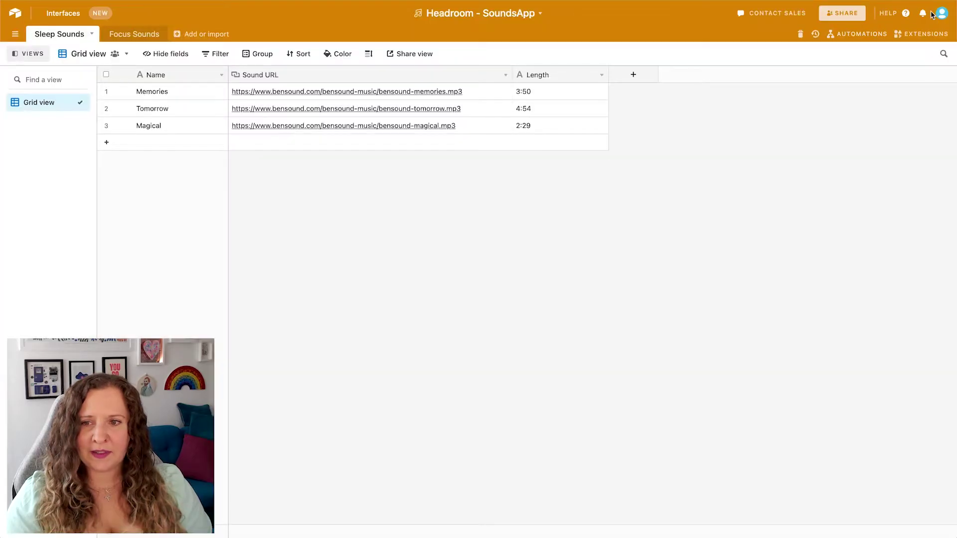
click(941, 13)
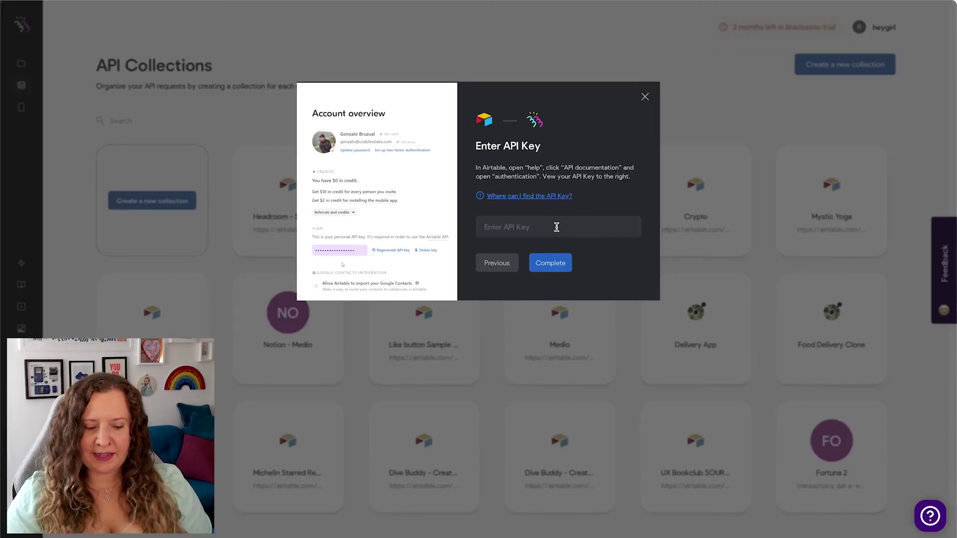
click(553, 266)
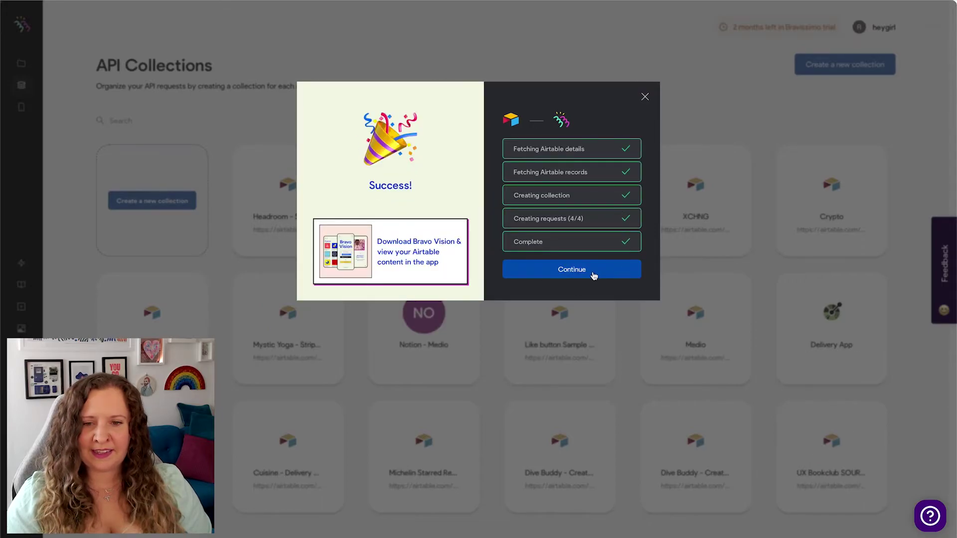
- Rename the new collection to Headroom in its settings
click(593, 276)
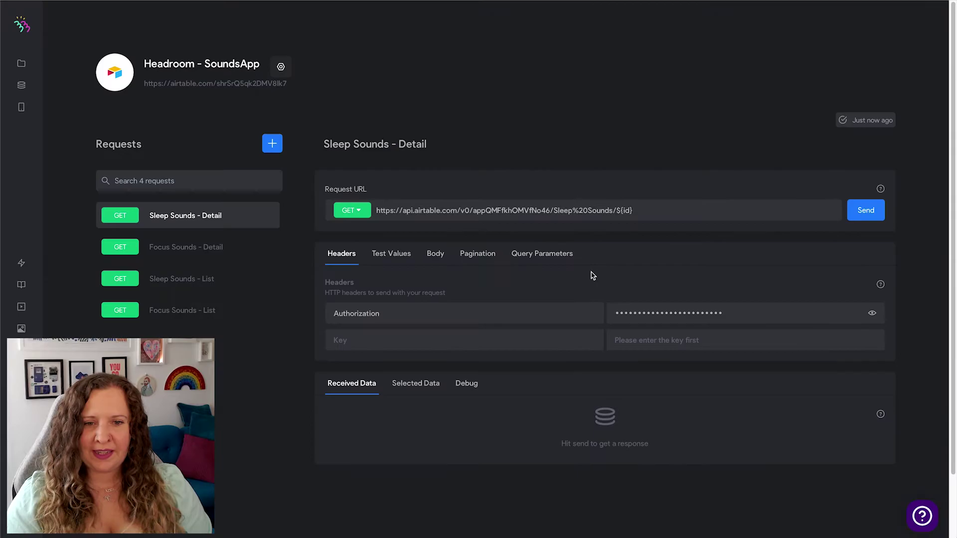
click(280, 66)
drag(462, 172, 531, 180)
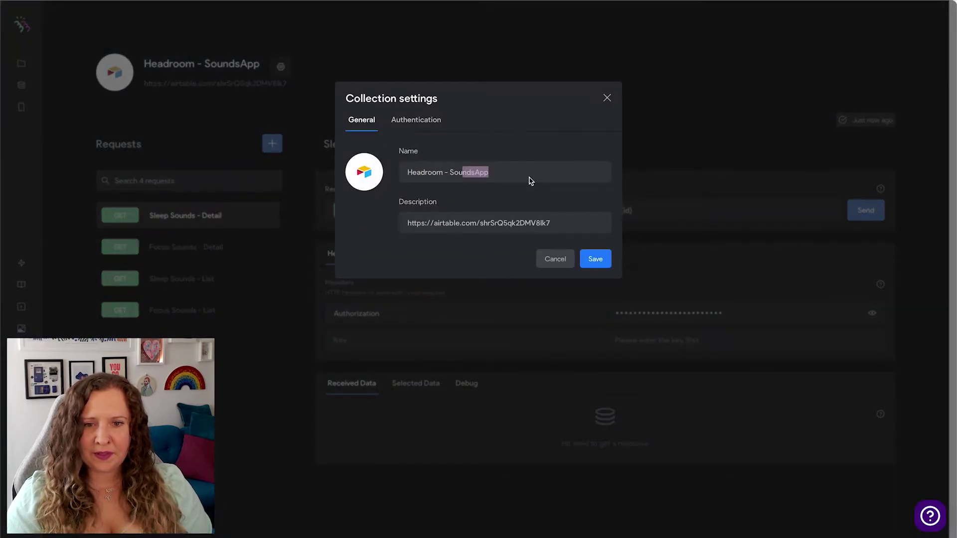
key(BackSpace)
key(BackSpace)
key(BackSpace)
key(BackSpace)
key(BackSpace)
key(BackSpace)
key(BackSpace)
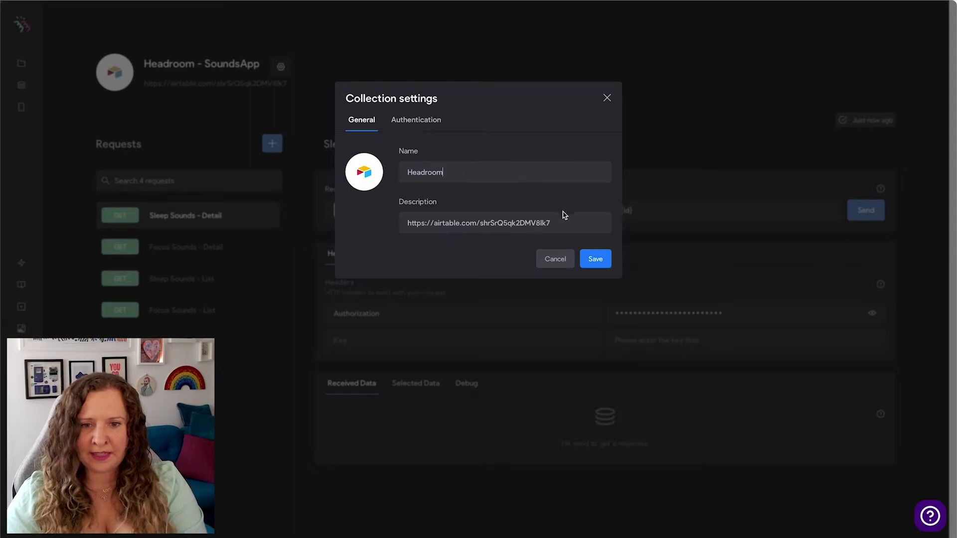
click(590, 259)
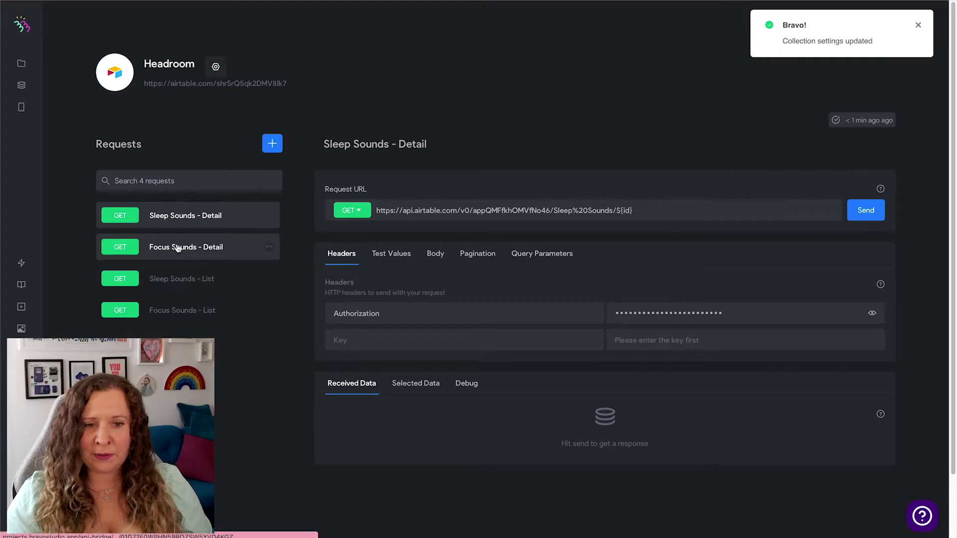
- Delete the Focus Sounds - Detail and Focus Sounds - List requests
click(269, 247)
click(299, 312)
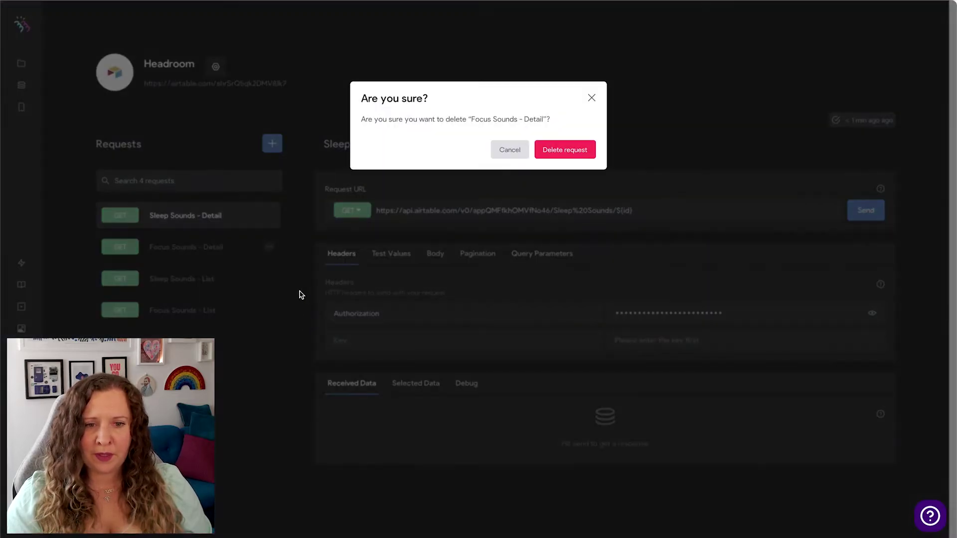
click(560, 151)
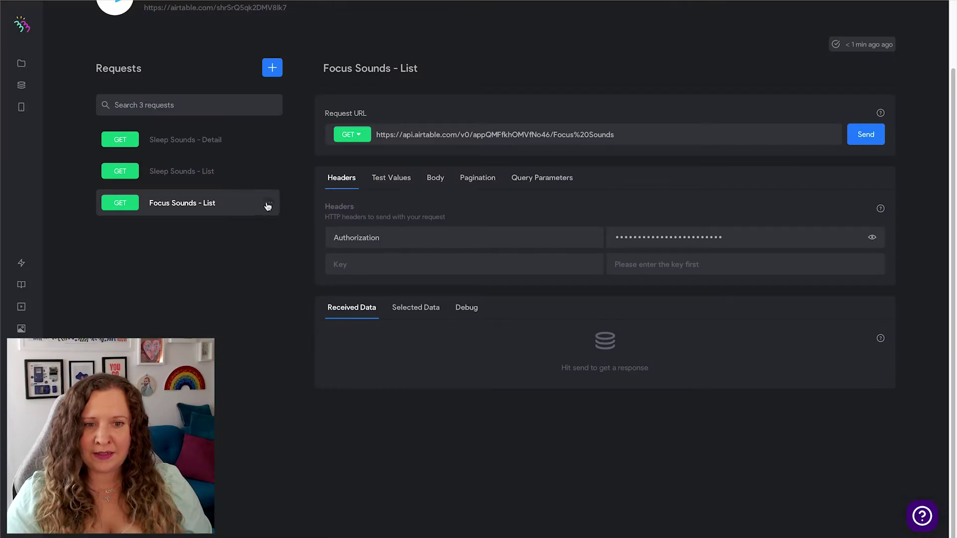
click(268, 203)
click(316, 271)
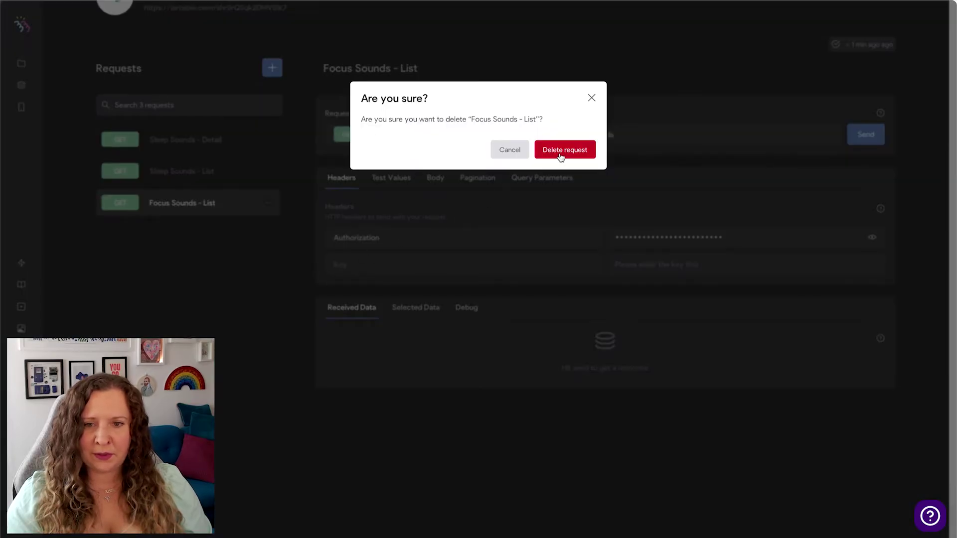
click(563, 150)
scroll(315, 303, up, 2)
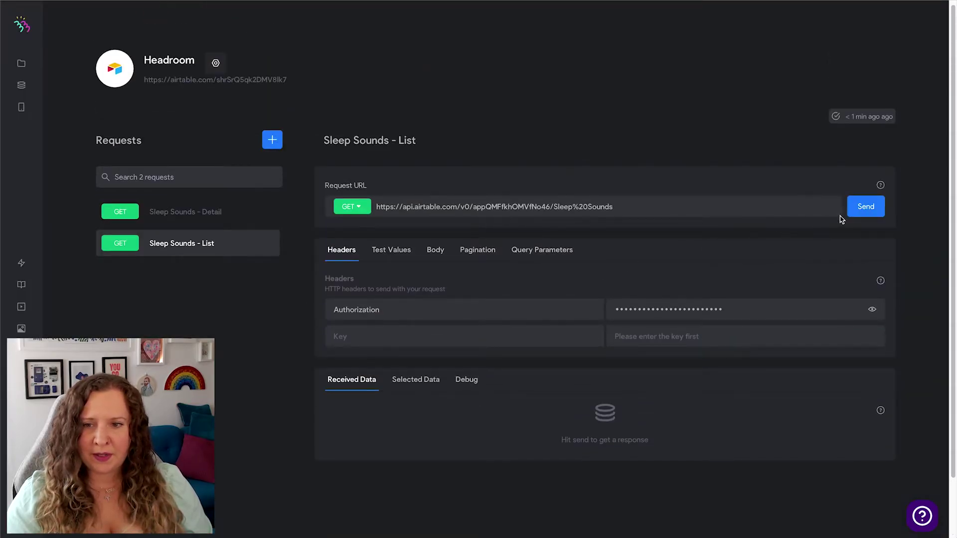
- Send the Sleep Sounds - List request and keep All records selected in Received Data
click(865, 207)
scroll(286, 377, down, 3)
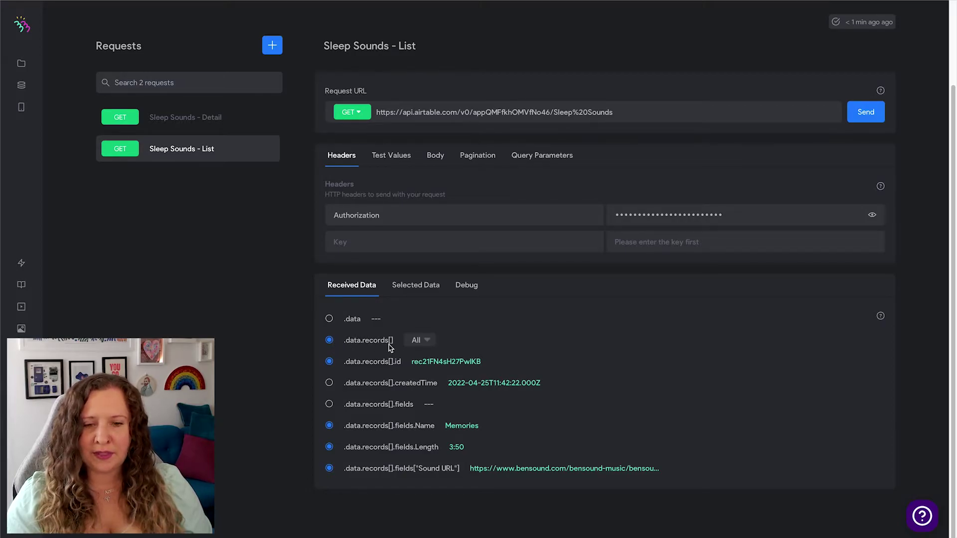
click(433, 341)
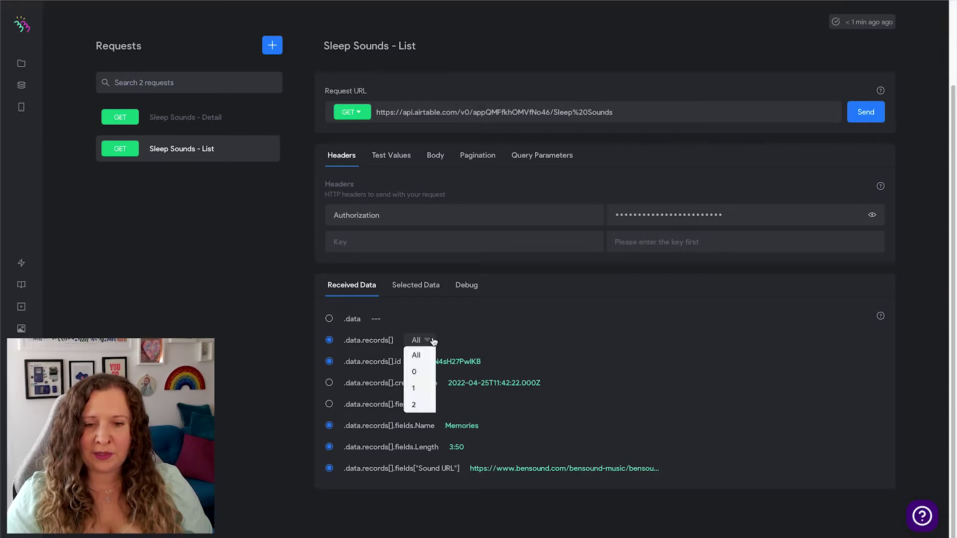
click(294, 314)
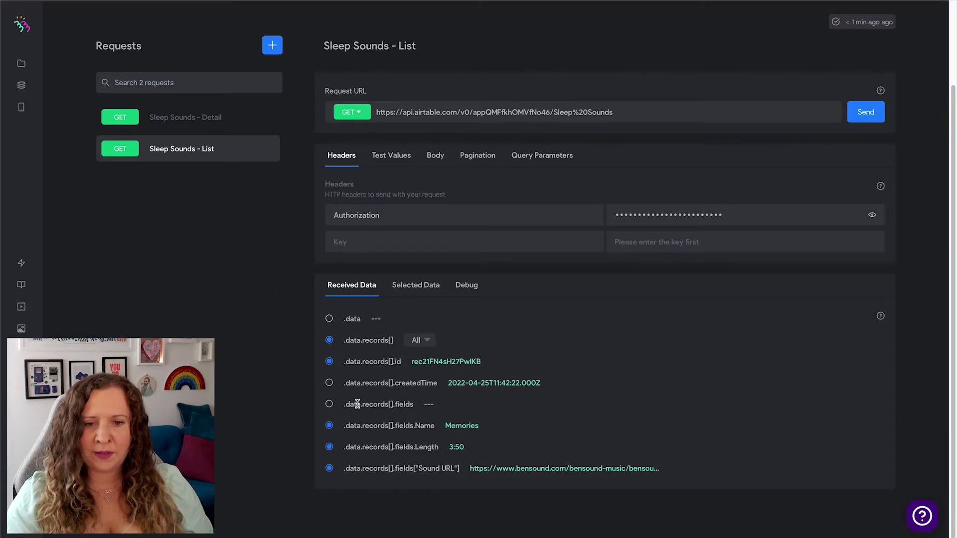
- Open the Detail request, then run Sleep Sounds - List and copy the first record's id
click(203, 124)
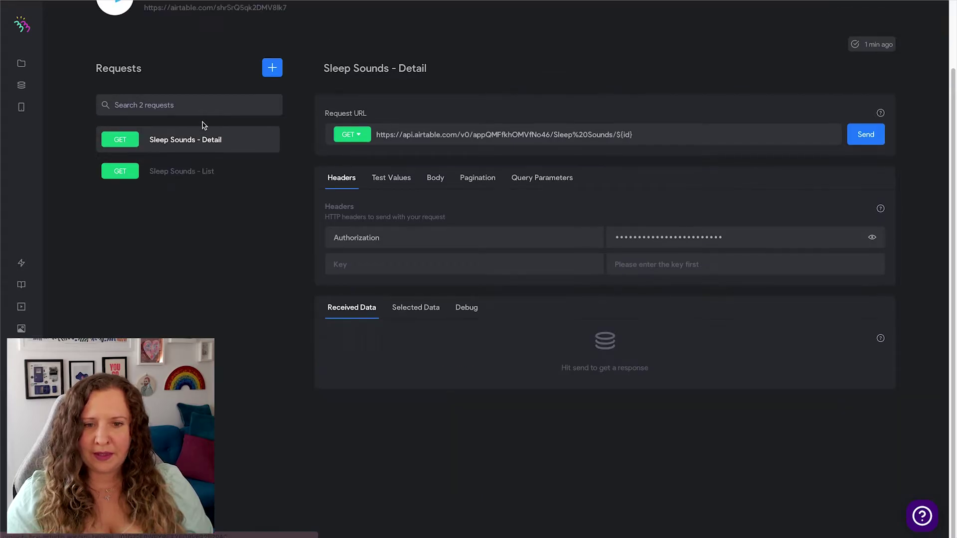
click(863, 143)
click(683, 263)
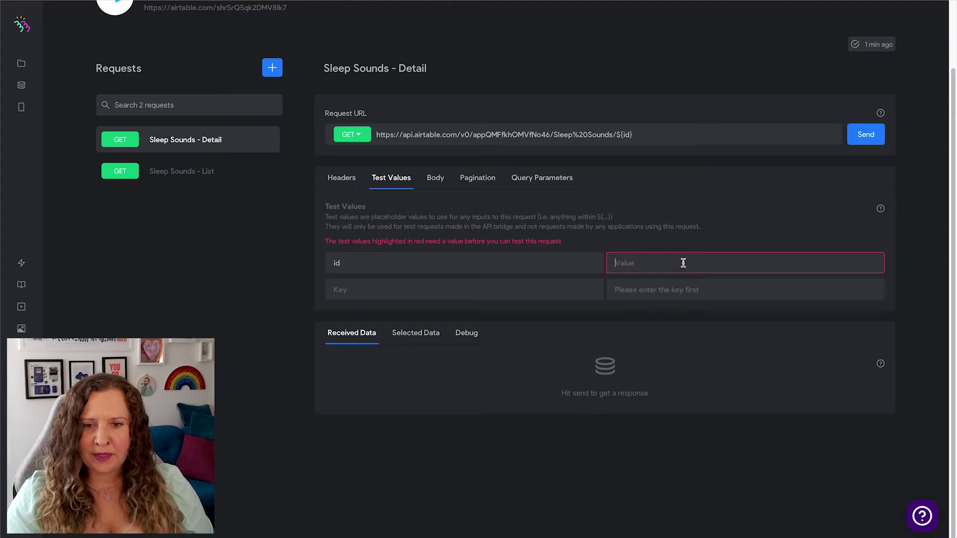
click(238, 180)
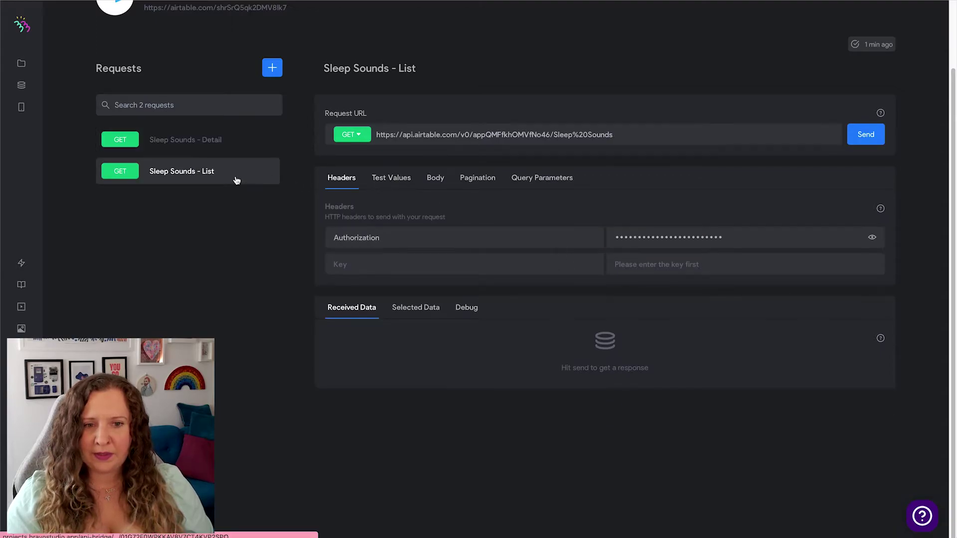
click(856, 143)
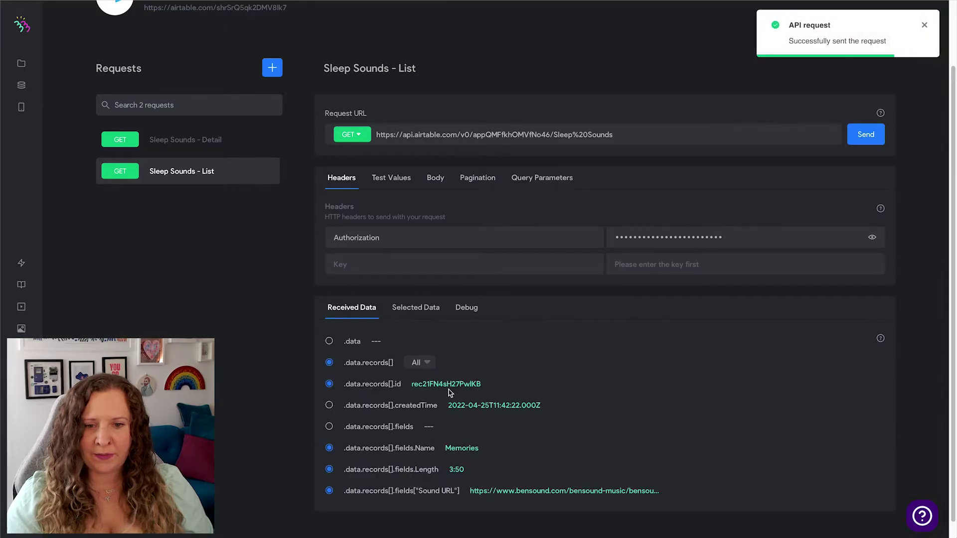
double_click(450, 385)
key(ctrl+c)
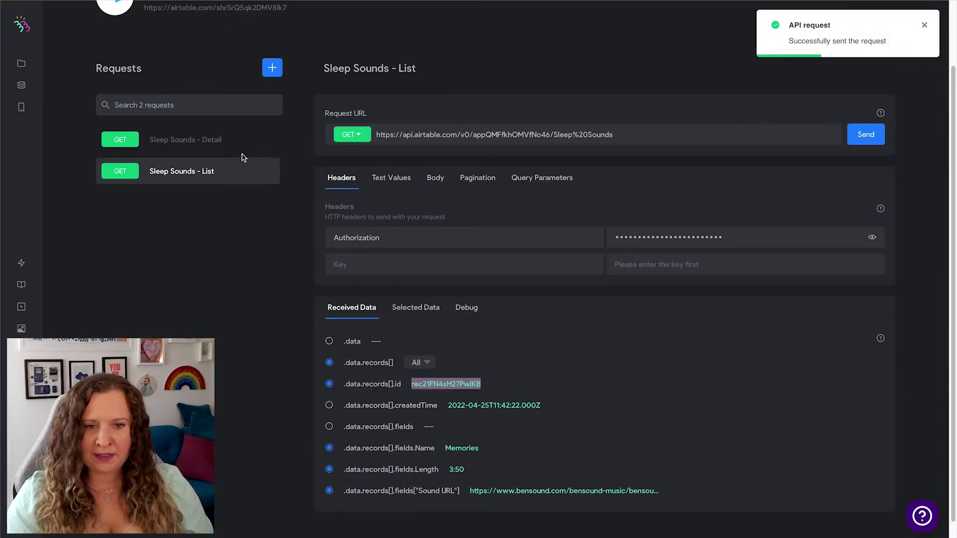
- Paste the record id as the Detail request's id test value and send it
click(192, 148)
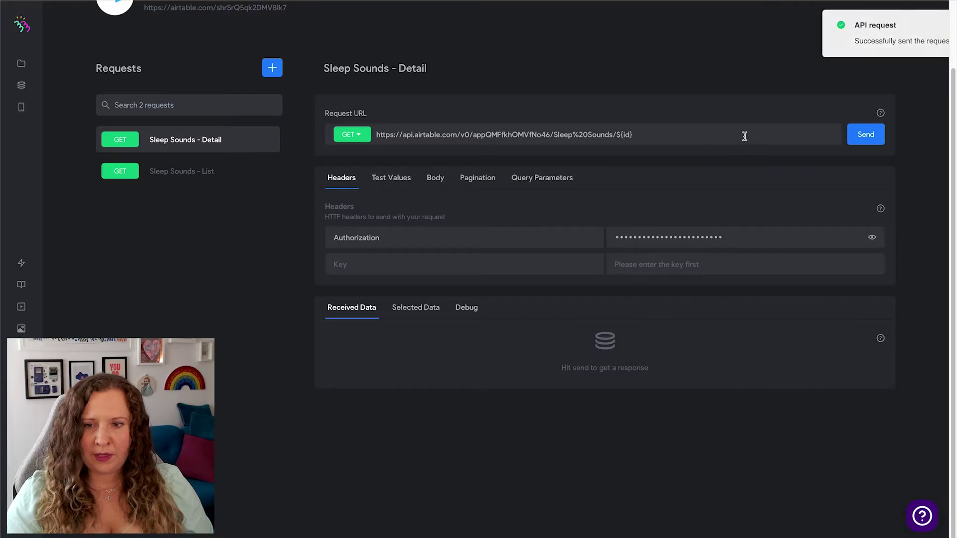
scroll(222, 149, up, 2)
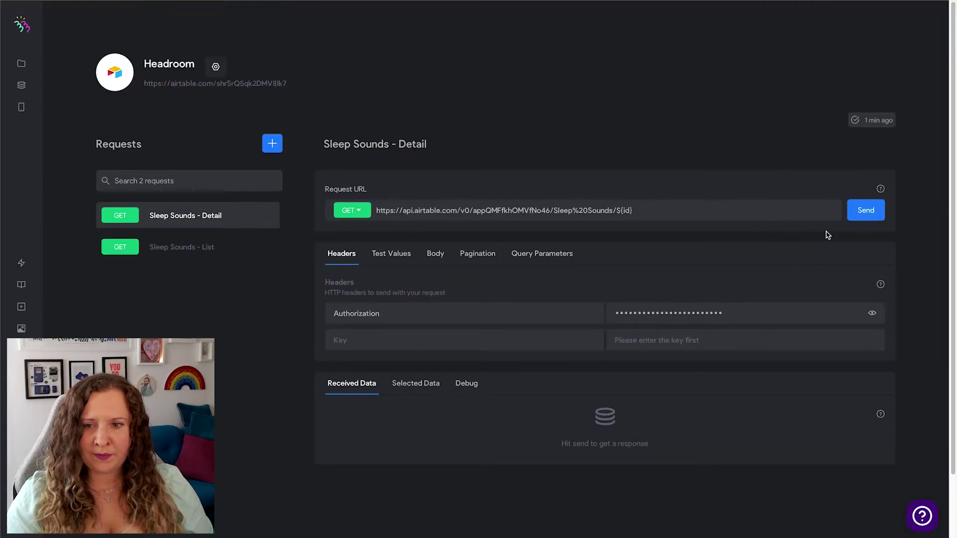
click(853, 214)
click(666, 339)
key(ctrl+v)
click(851, 217)
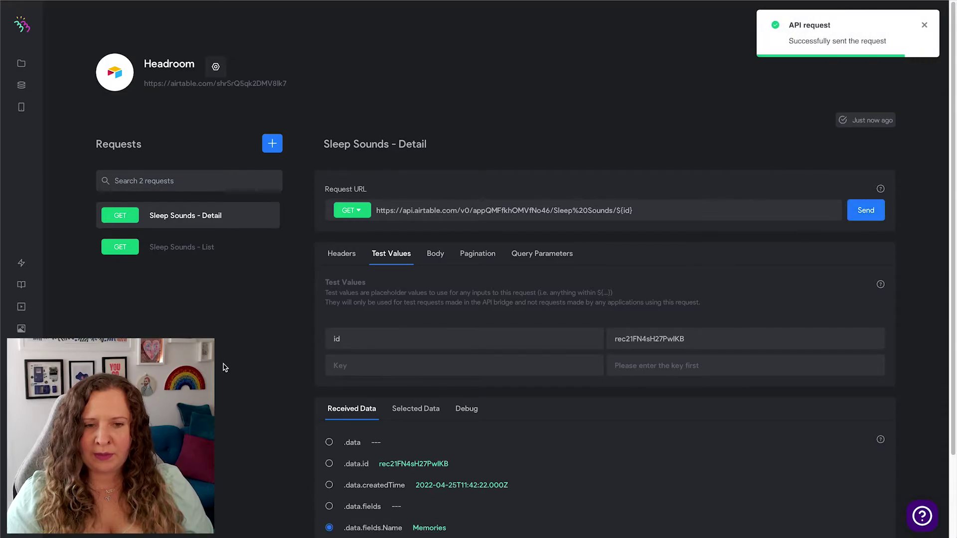
- Review the Memories record's name and length in Debug, then delete the test id value
scroll(223, 367, down, 2)
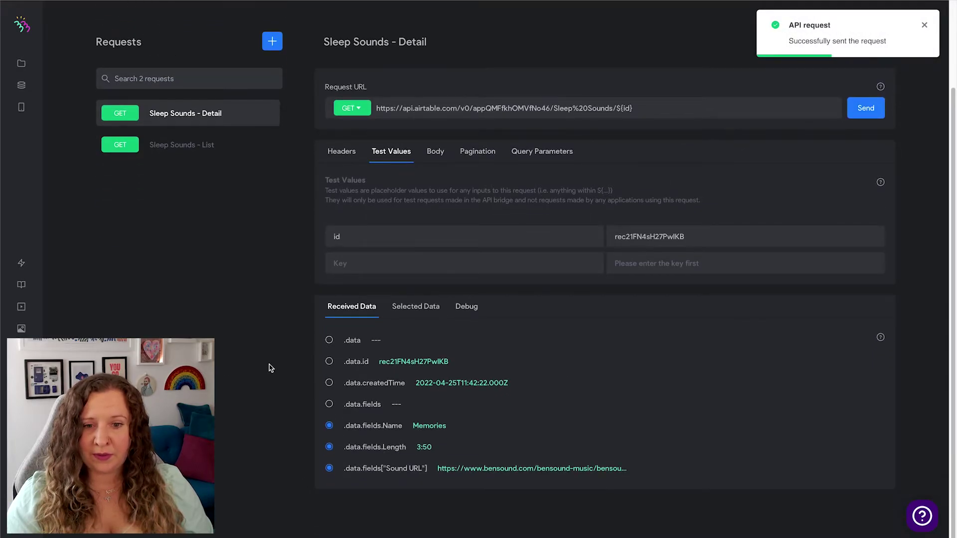
click(466, 307)
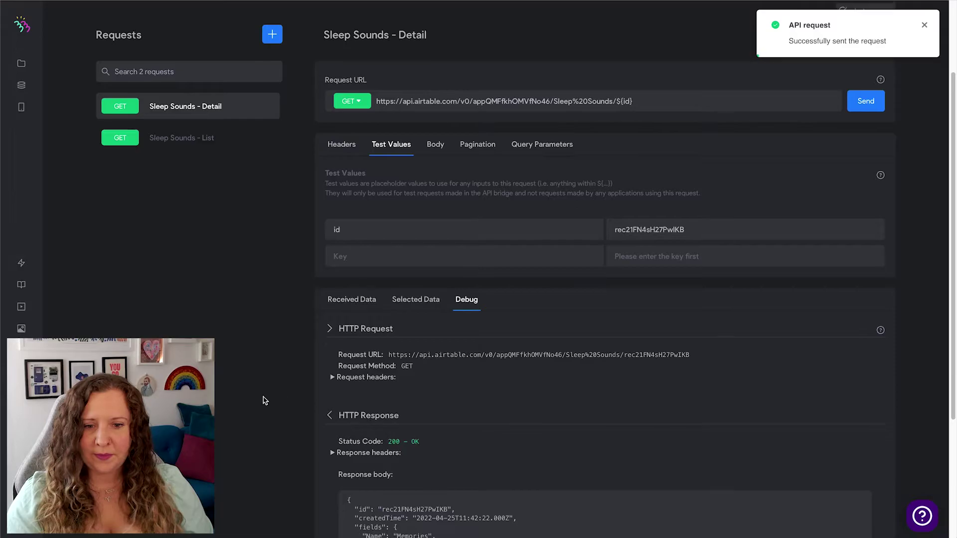
scroll(264, 400, down, 3)
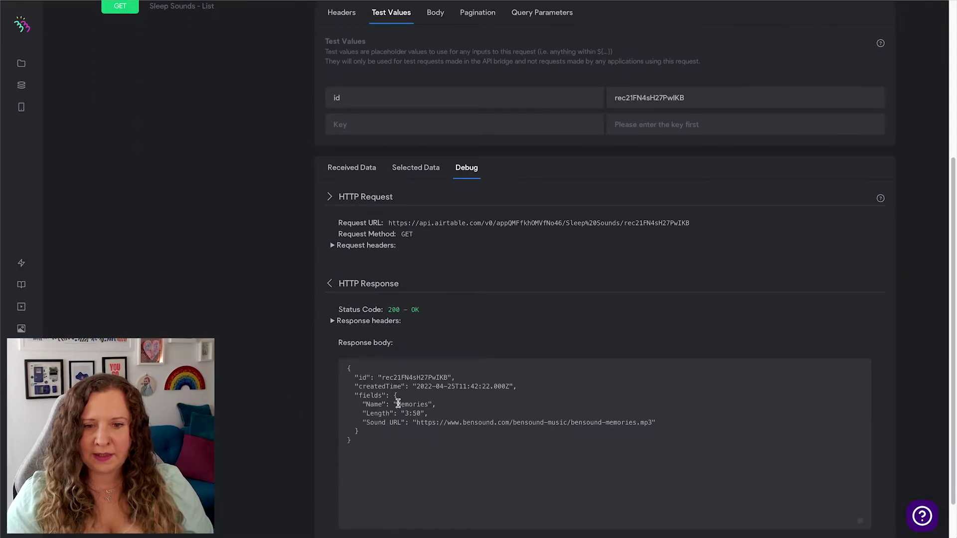
drag(397, 404, 451, 414)
click(445, 417)
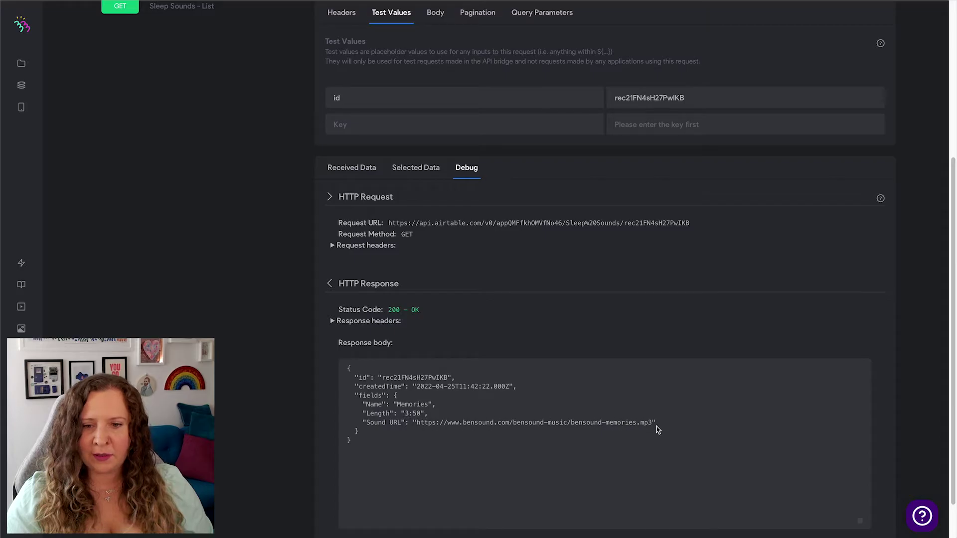
scroll(449, 403, up, 4)
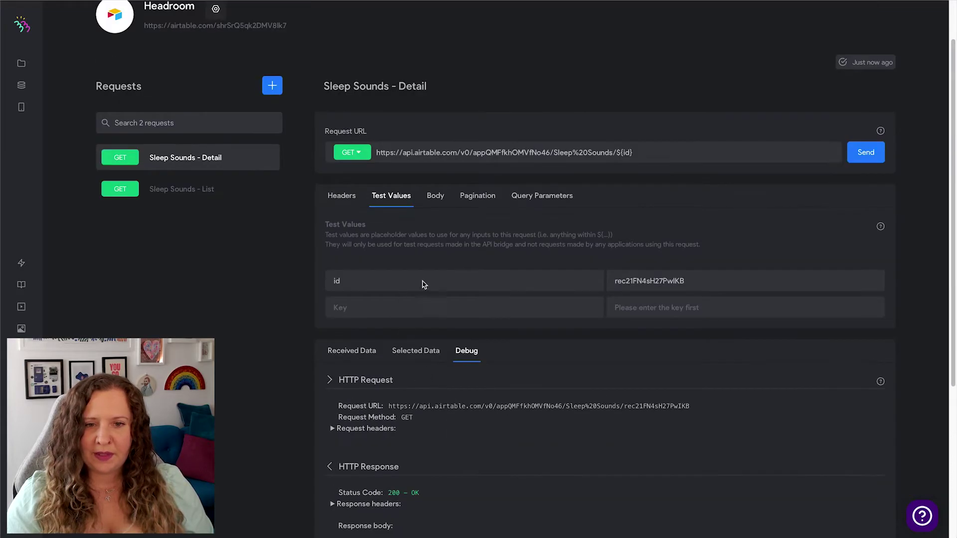
double_click(677, 280)
key(BackSpace)
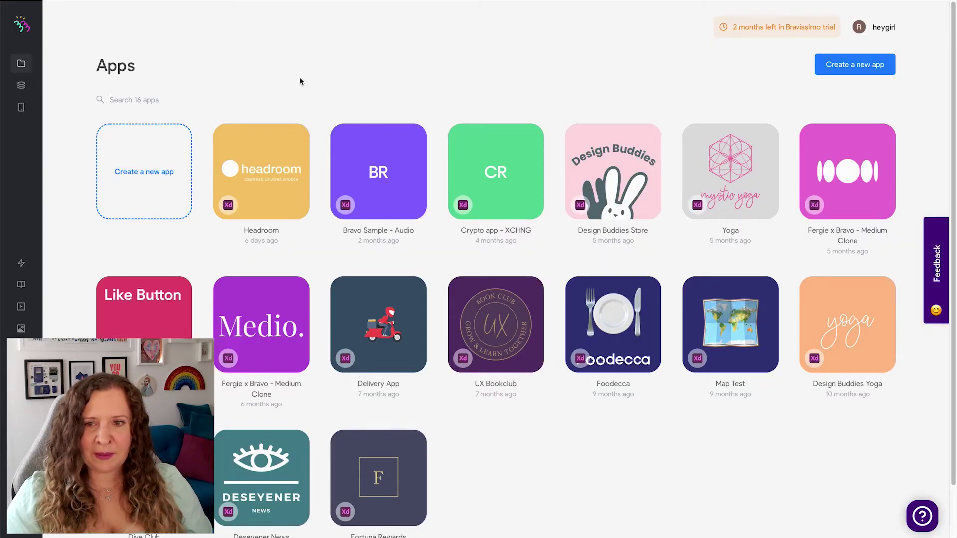
- Open the Headroom app and enter data binding on its Sleep Sounds screen
click(268, 148)
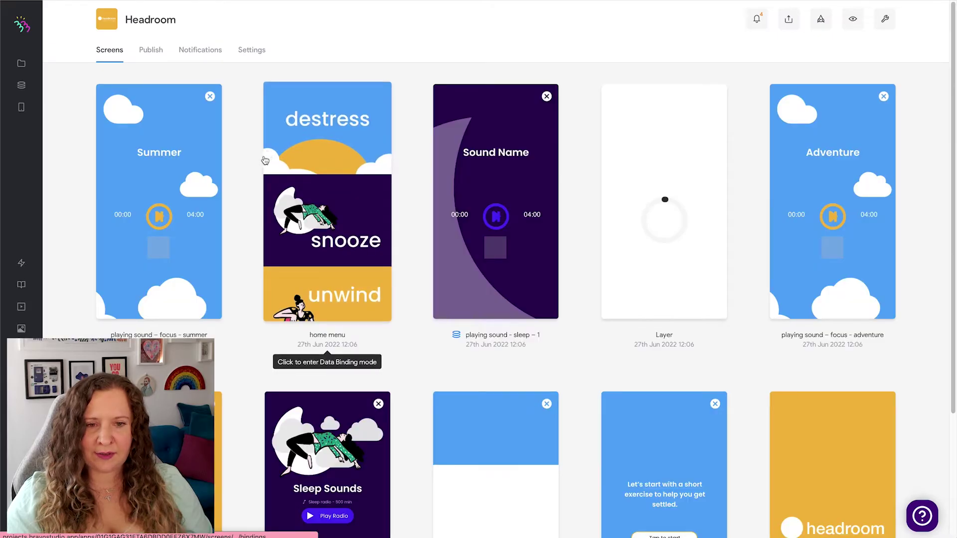
scroll(246, 161, down, 3)
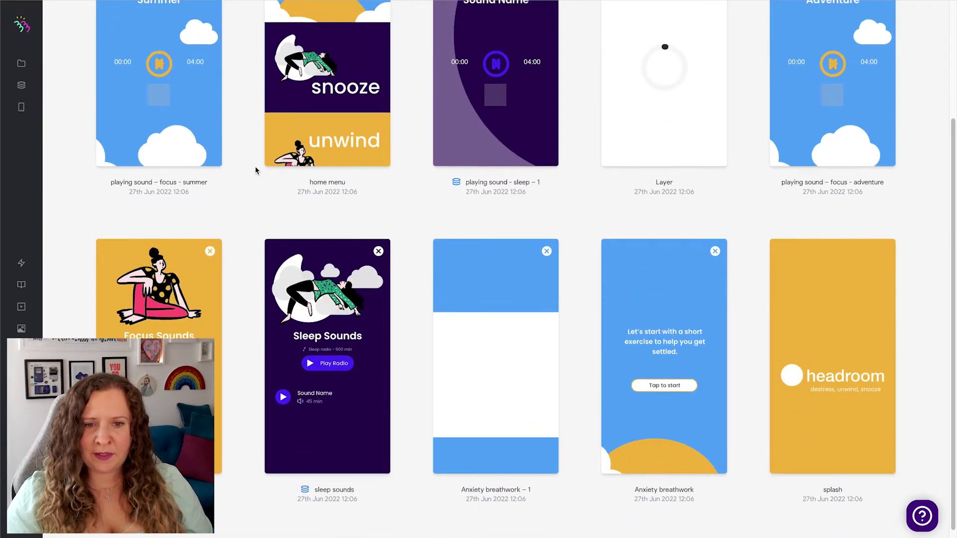
scroll(255, 170, up, 1)
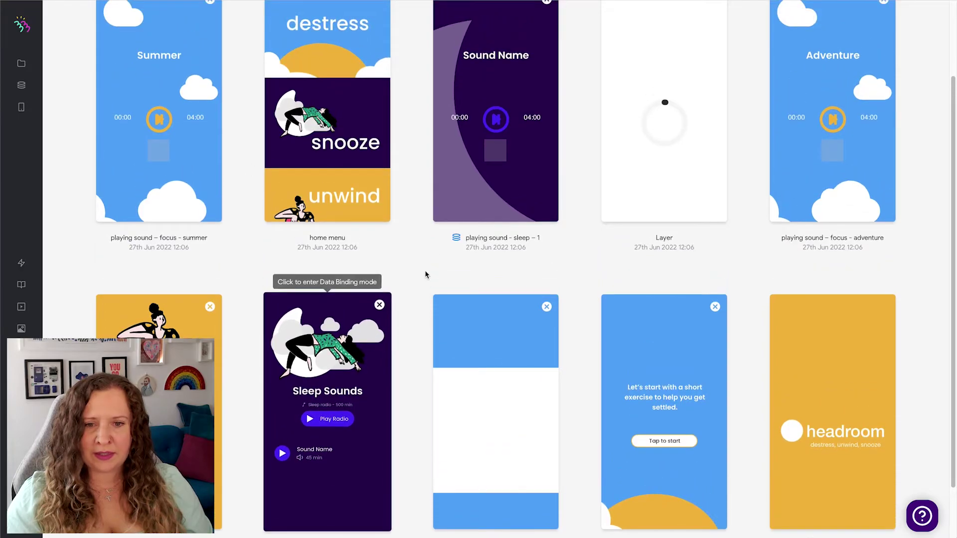
scroll(349, 335, down, 1)
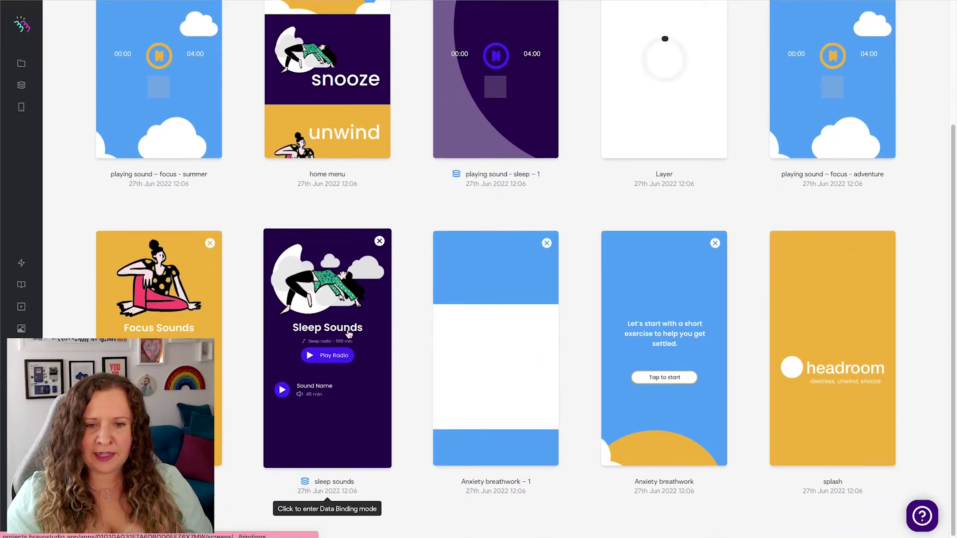
scroll(349, 335, down, 1)
click(345, 318)
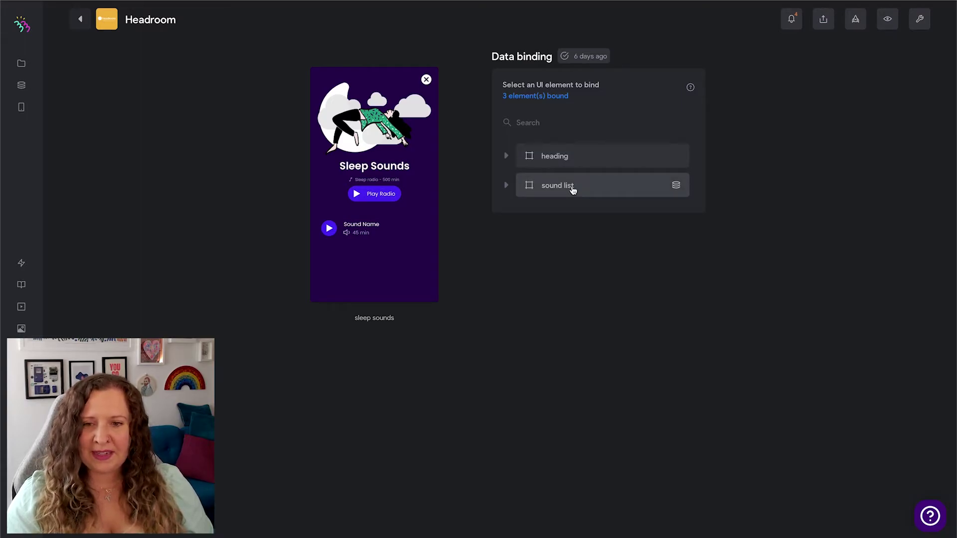
- Open the sound list's binding settings and choose Headroom - SoundsApp as data source
click(506, 186)
click(520, 194)
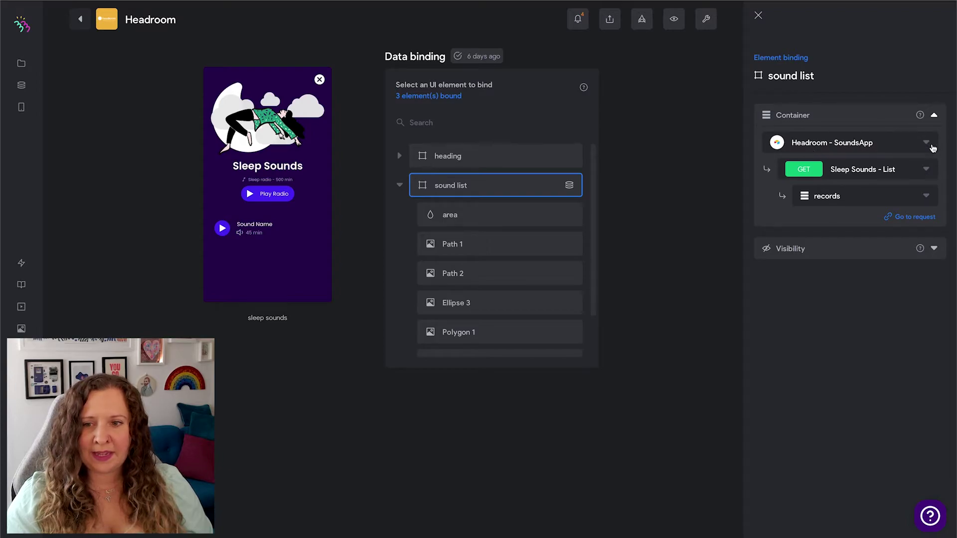
click(931, 146)
scroll(876, 219, down, 10)
scroll(867, 229, up, 8)
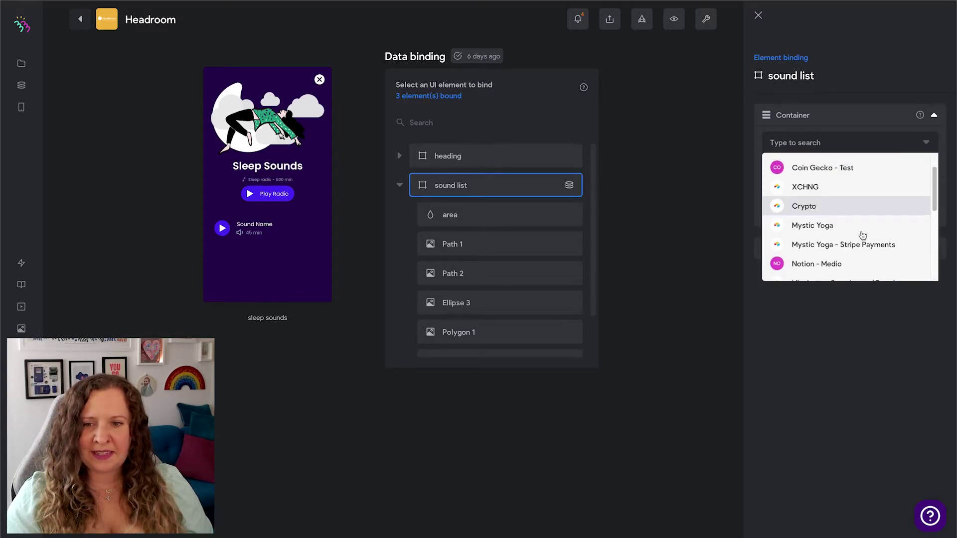
scroll(860, 236, up, 2)
click(812, 183)
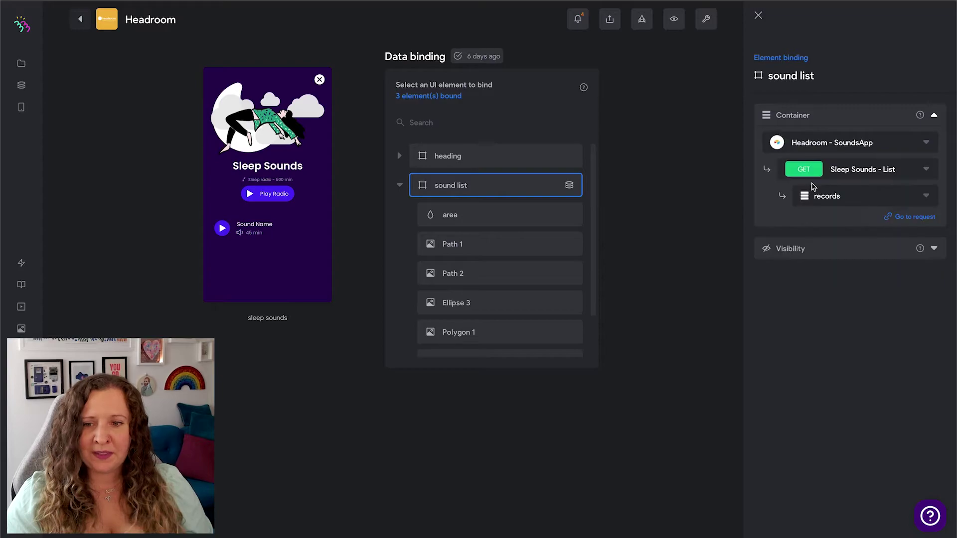
- Bind the sound list to the records field of GET Sleep Sounds - List
click(927, 172)
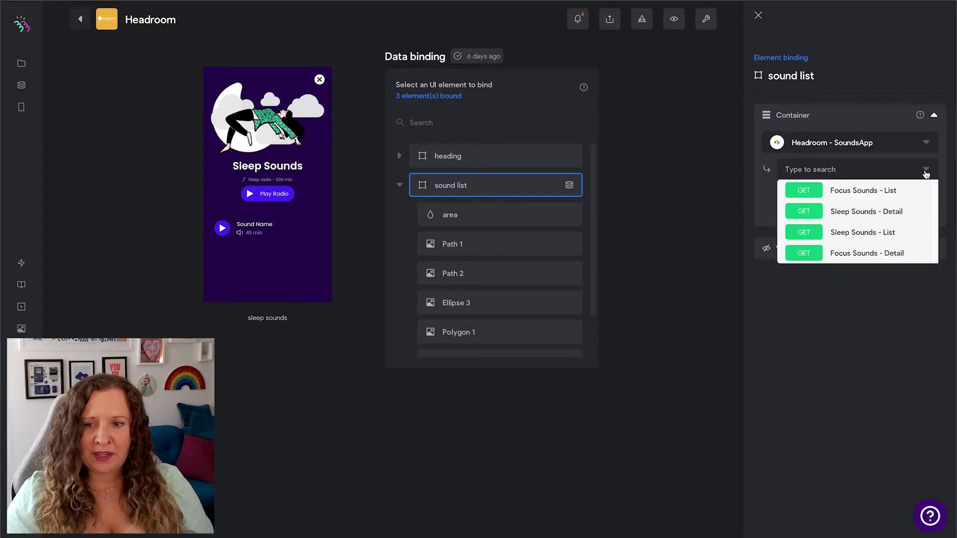
click(903, 232)
click(811, 196)
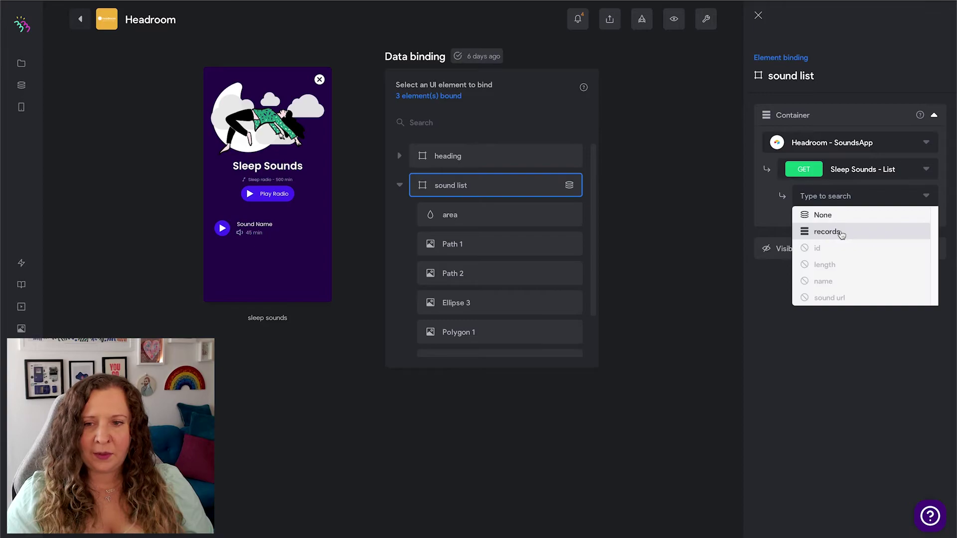
click(841, 233)
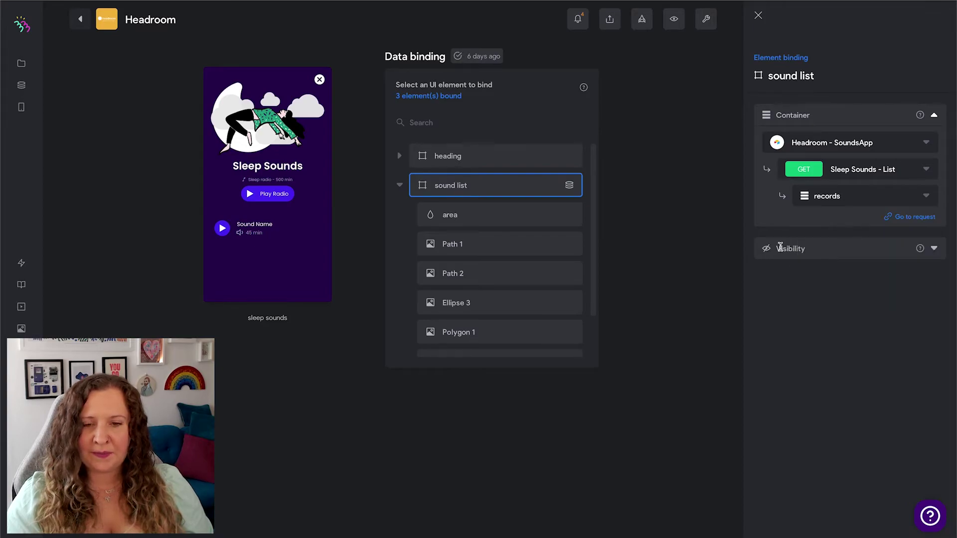
scroll(550, 252, down, 2)
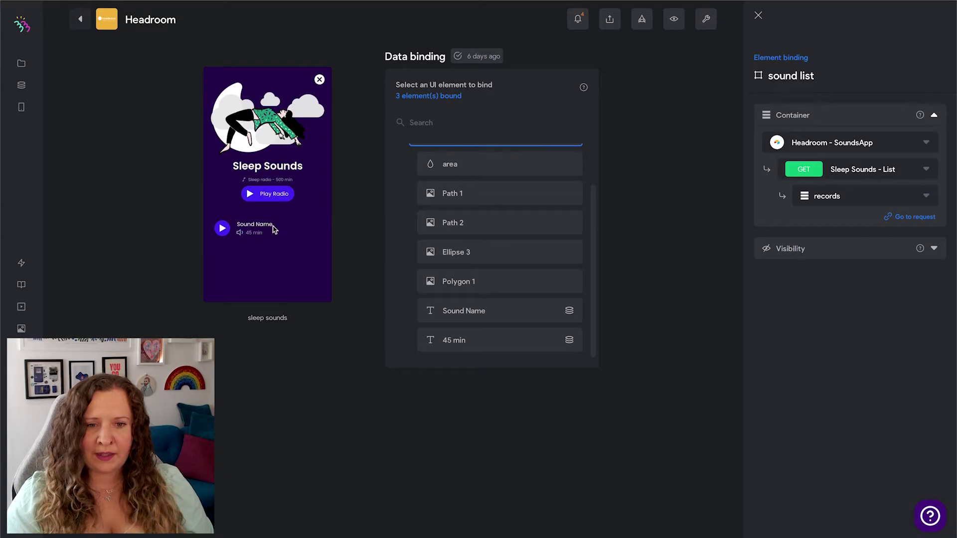
- Bind the Sound Name text to the name field of Sleep Sounds - List
click(517, 314)
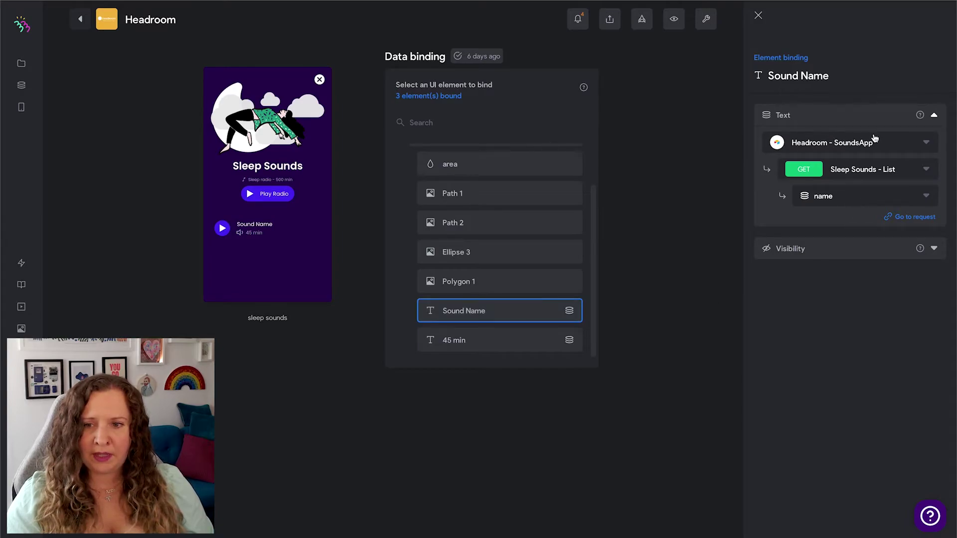
click(860, 197)
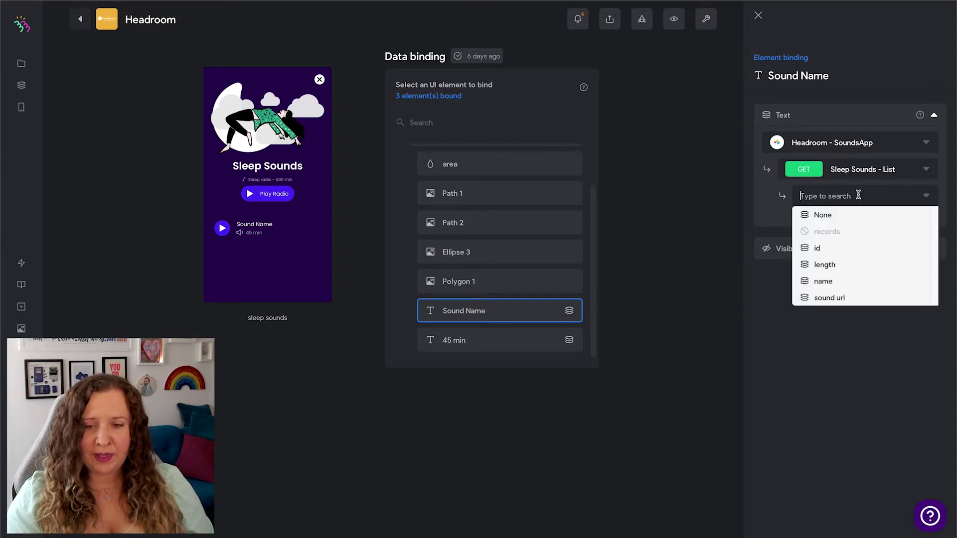
click(835, 282)
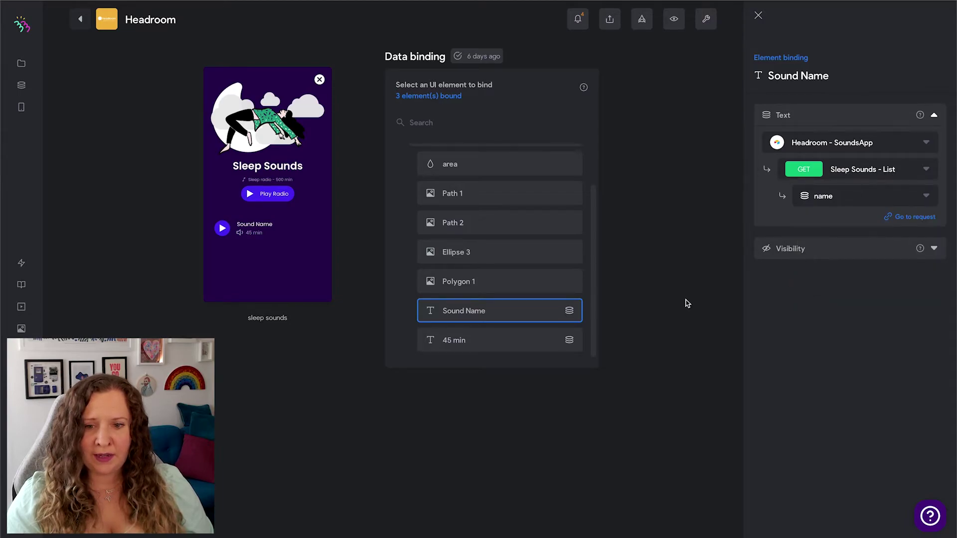
- Confirm the 45 min text is bound to the length field, then return to Screens
click(565, 346)
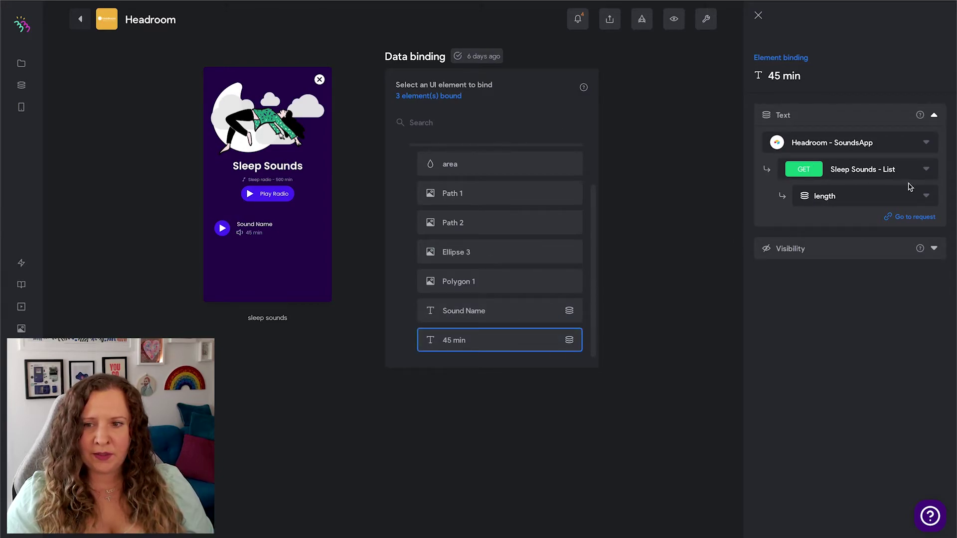
click(926, 195)
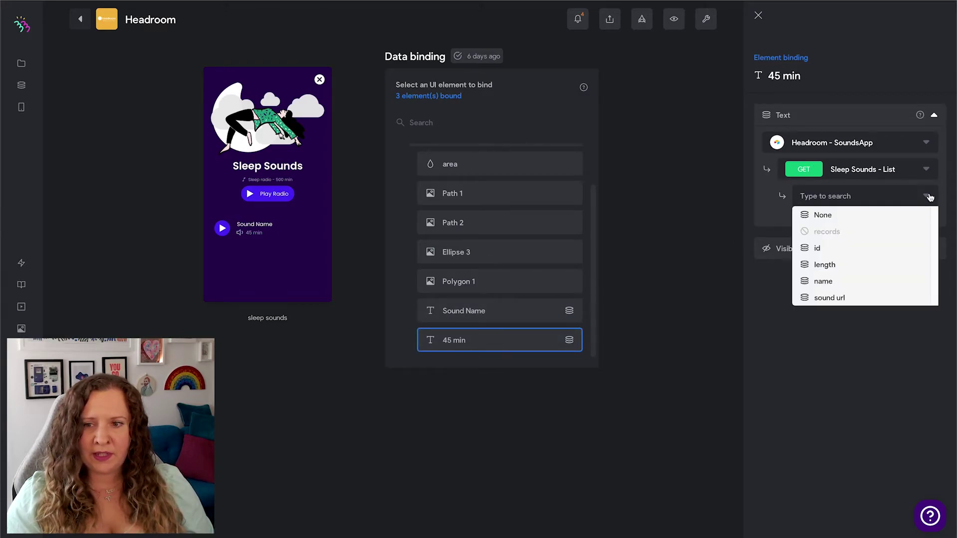
click(706, 227)
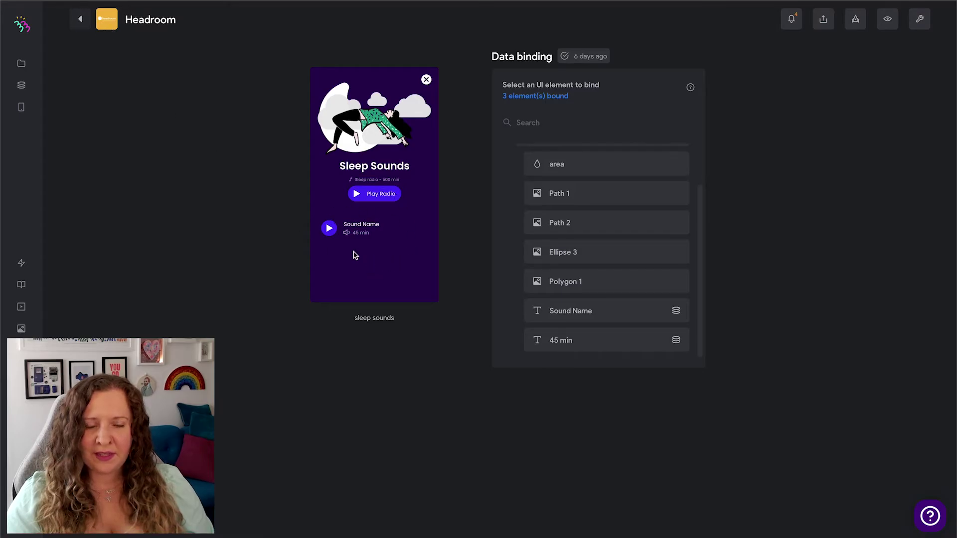
click(79, 20)
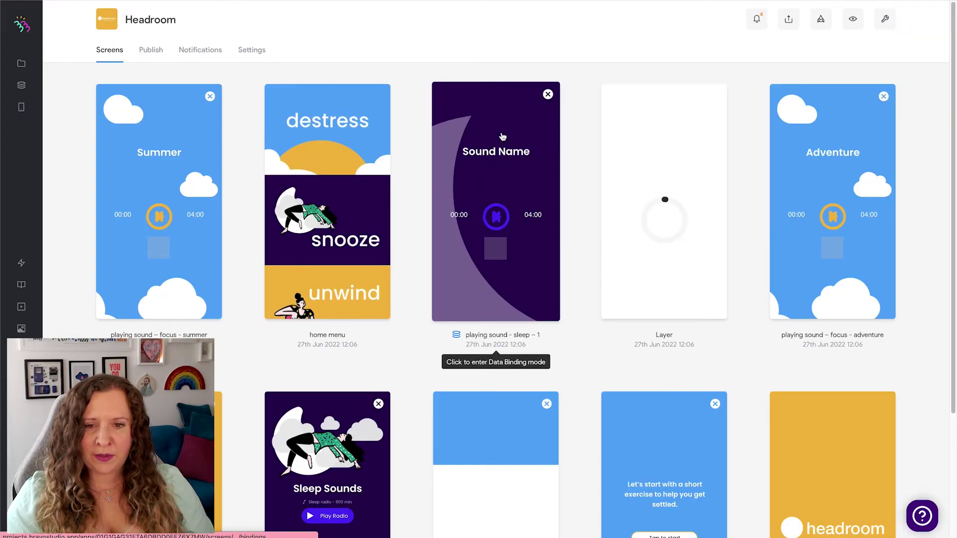
- On the sleep player screen, bind Sound Name to Sleep Sounds - Detail's name field; check 02:34 uses length
click(527, 271)
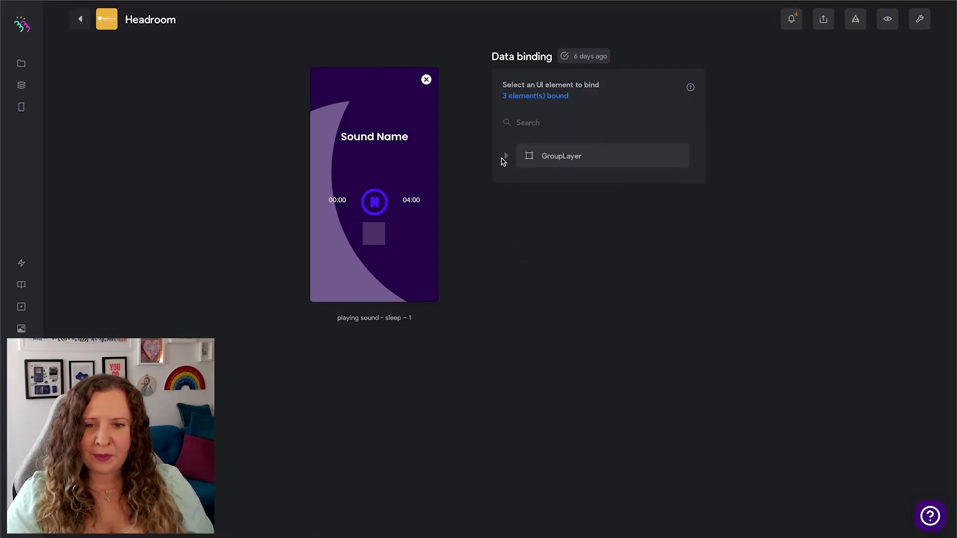
click(506, 158)
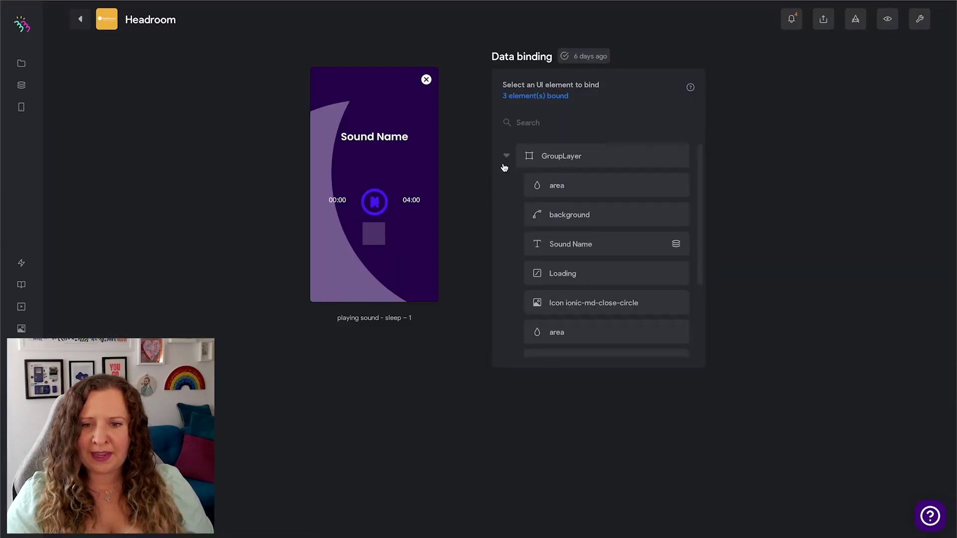
scroll(629, 199, down, 2)
click(629, 199)
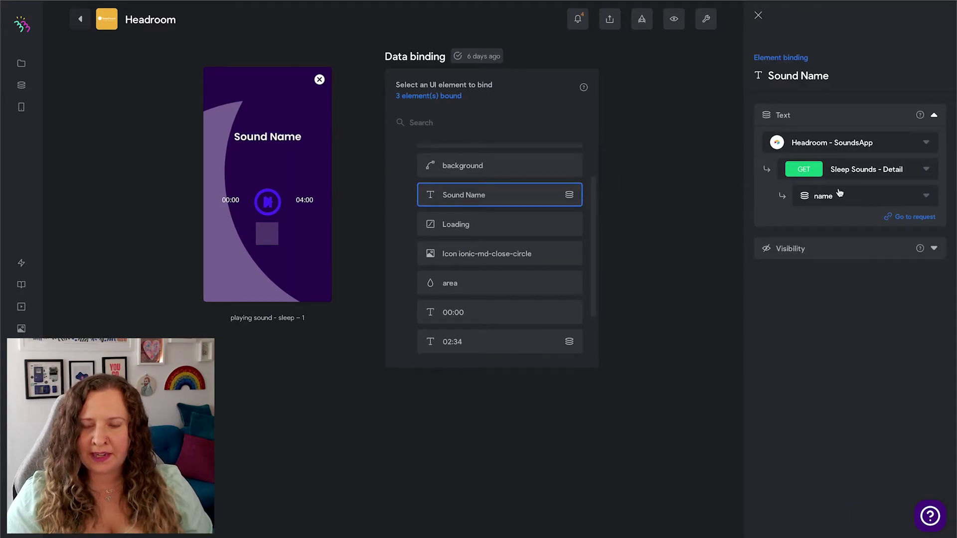
click(925, 171)
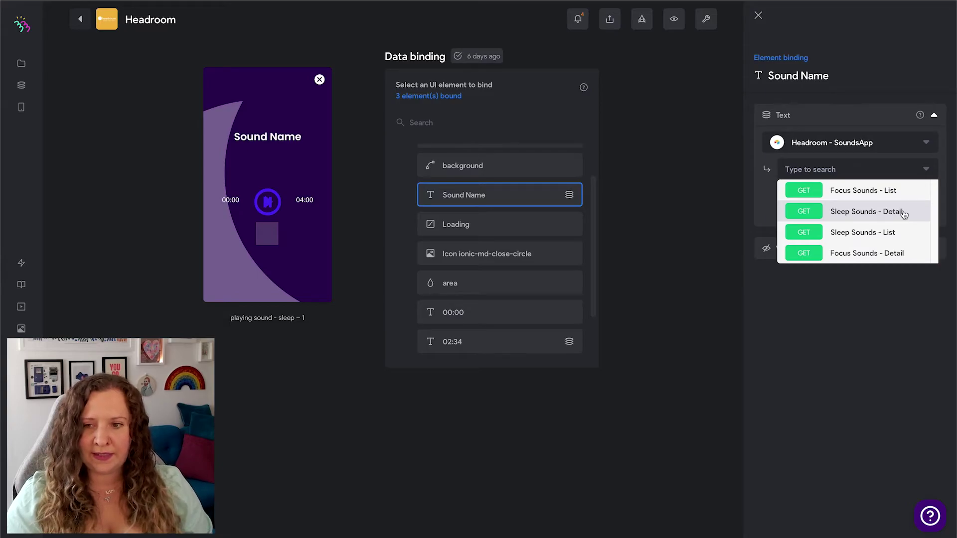
click(903, 214)
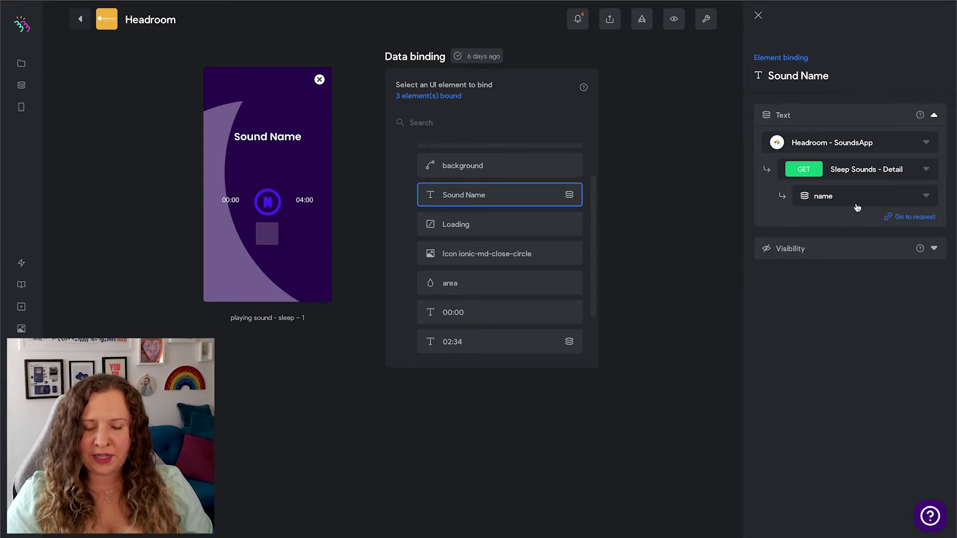
click(916, 196)
click(849, 252)
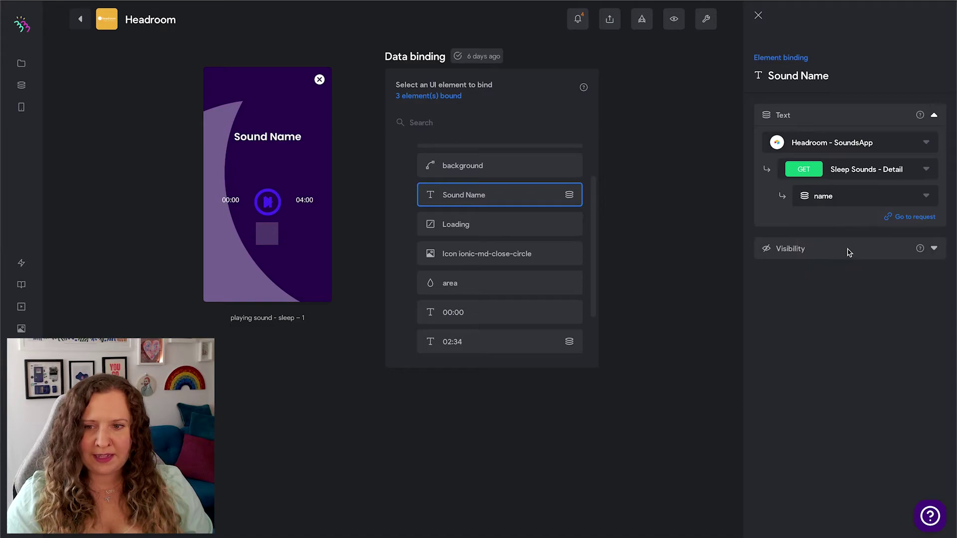
drag(594, 252, 589, 314)
click(485, 283)
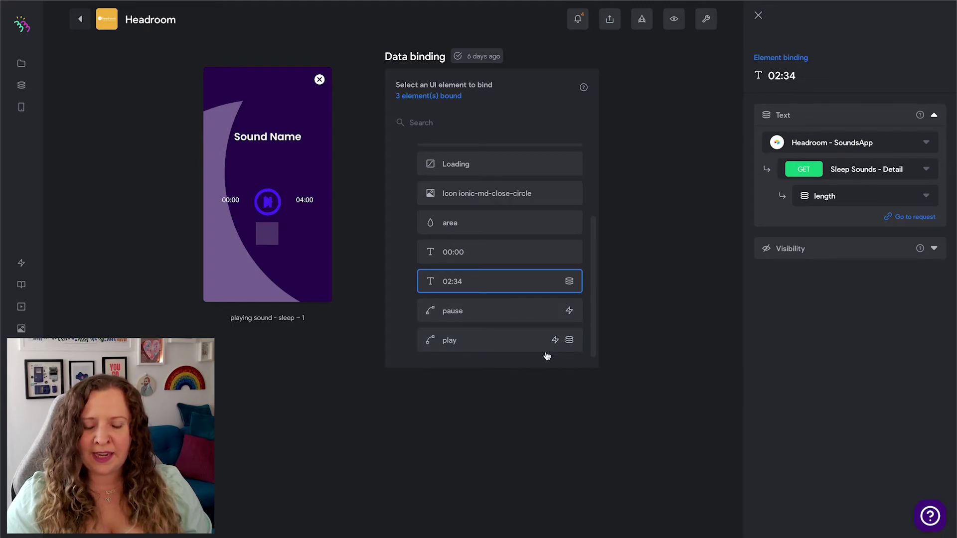
- Set the play element's Play Audio URL to Headroom - SoundsApp, GET Sleep Sounds - Detail, sound url
click(514, 316)
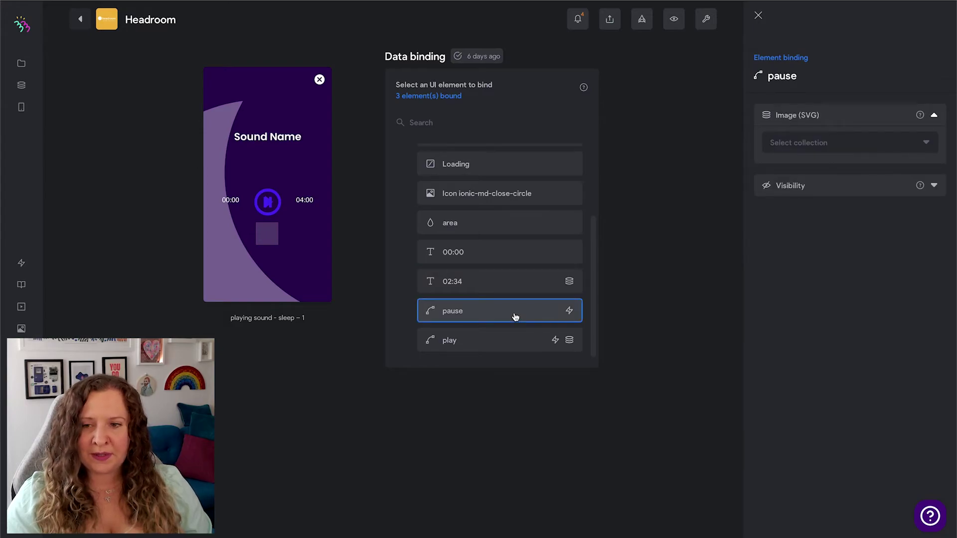
click(511, 339)
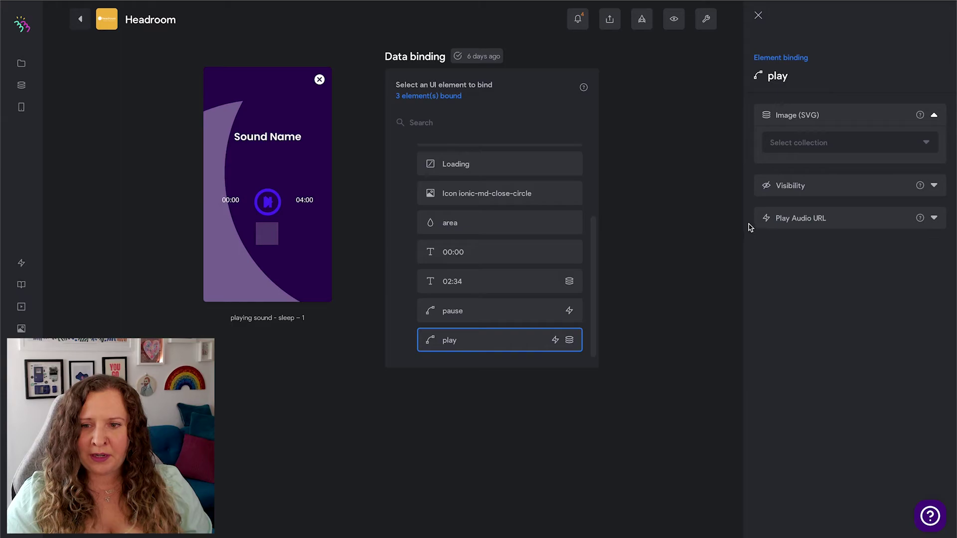
click(772, 221)
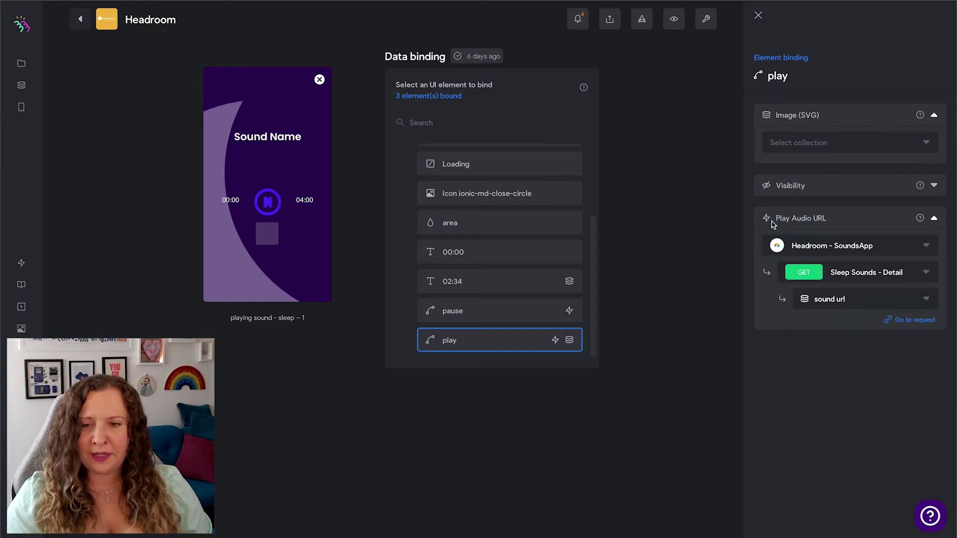
click(842, 249)
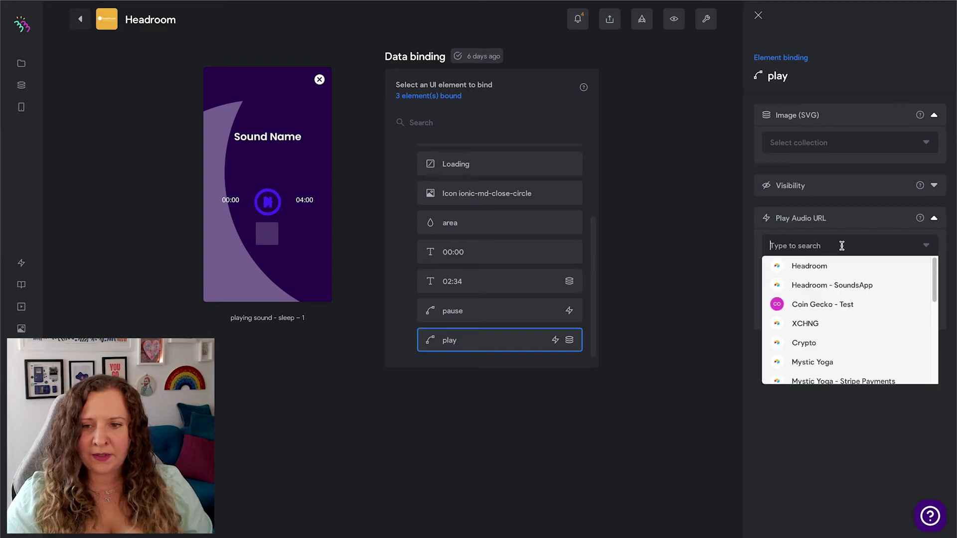
click(850, 291)
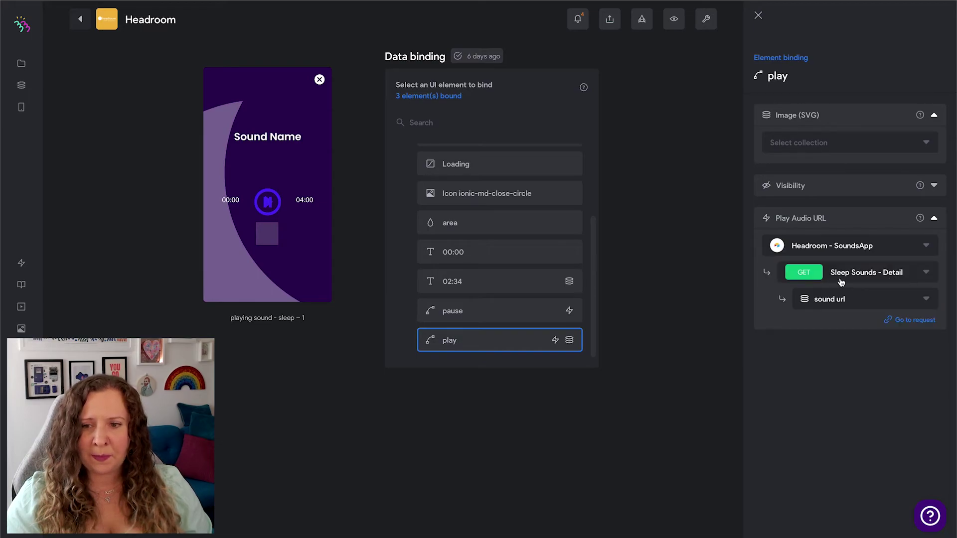
click(921, 272)
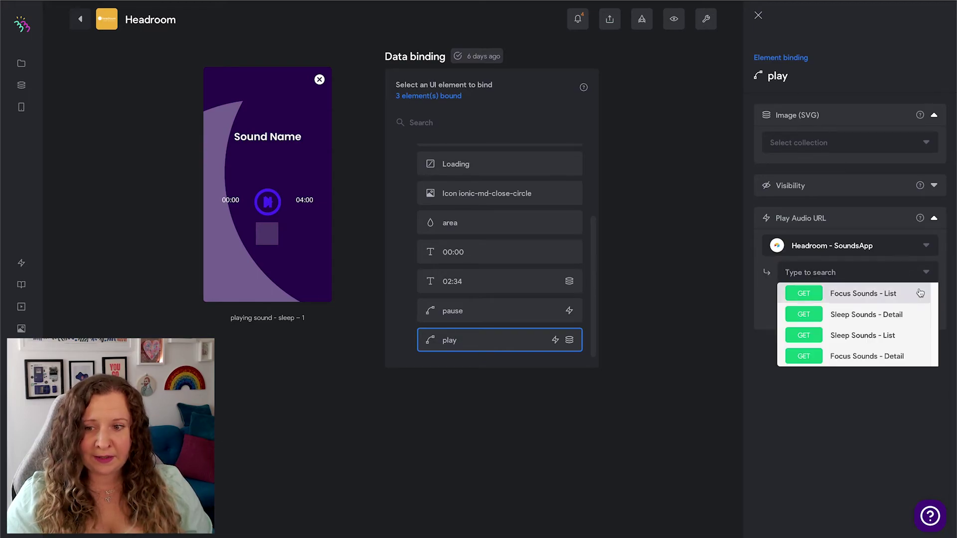
click(914, 315)
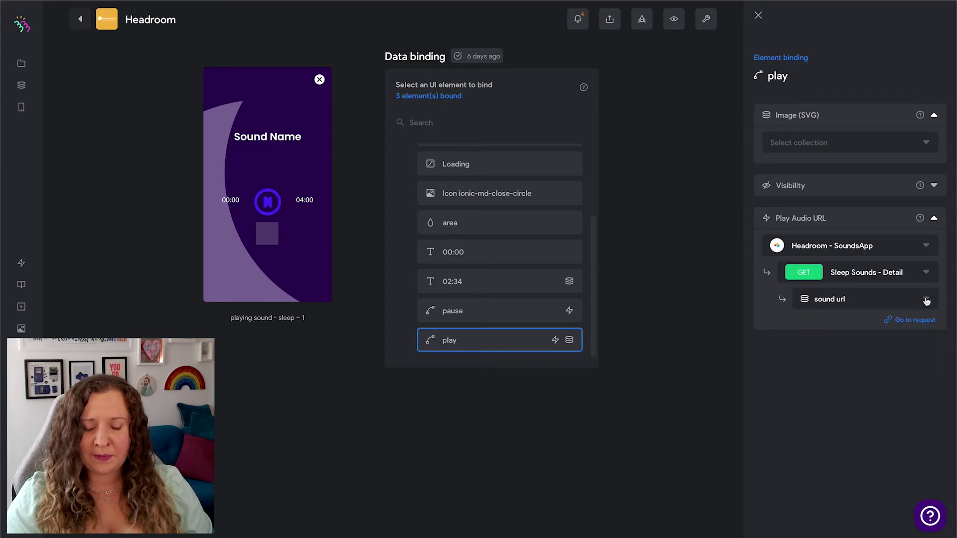
click(925, 300)
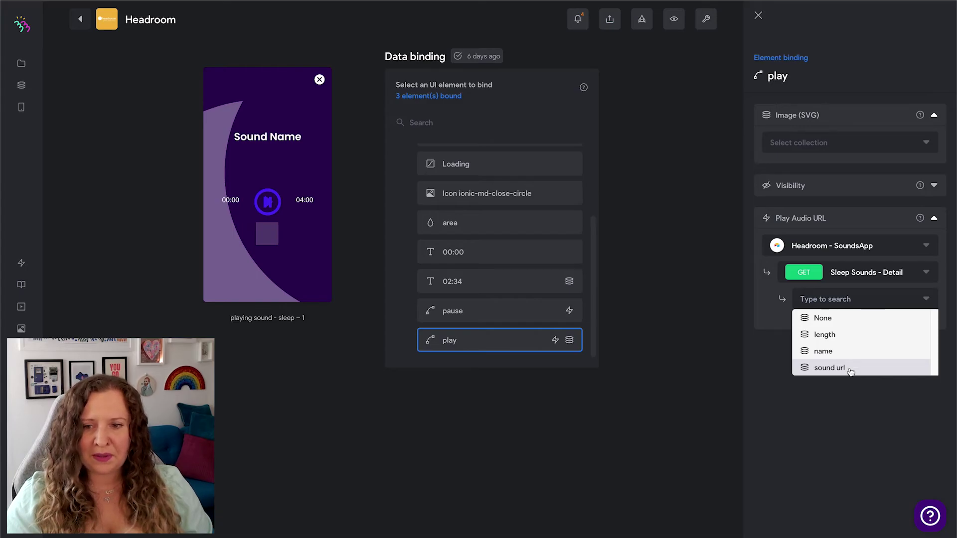
click(849, 371)
click(382, 359)
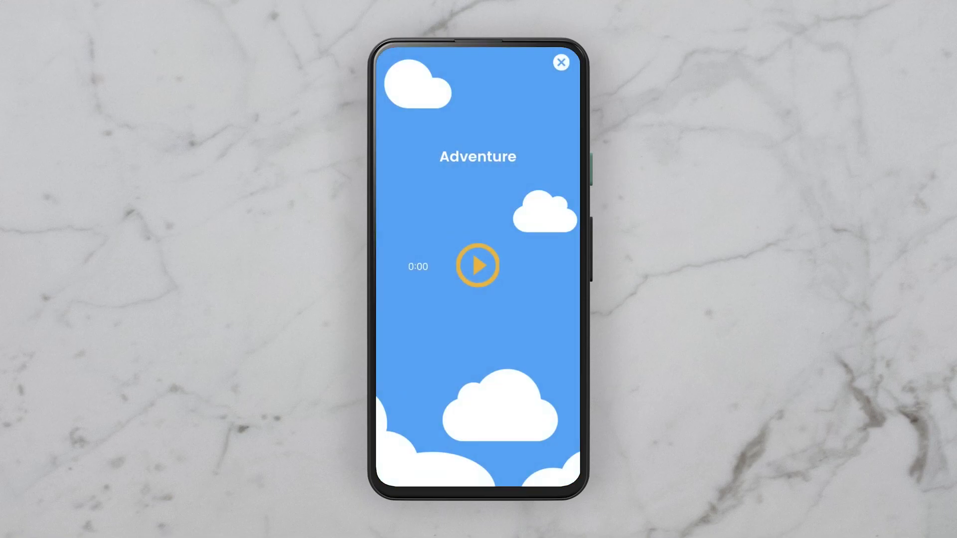
- Play the Adventure sound, then pause it
click(477, 266)
click(478, 266)
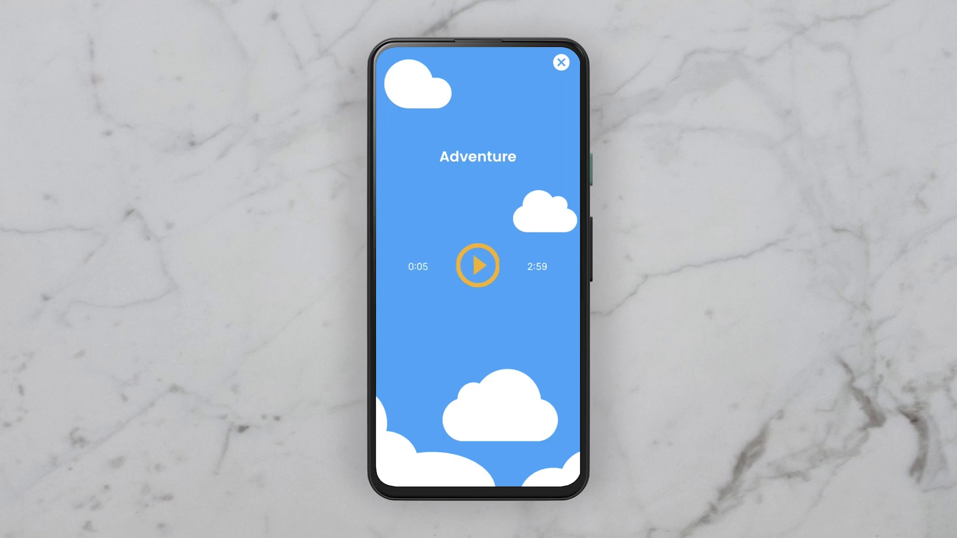